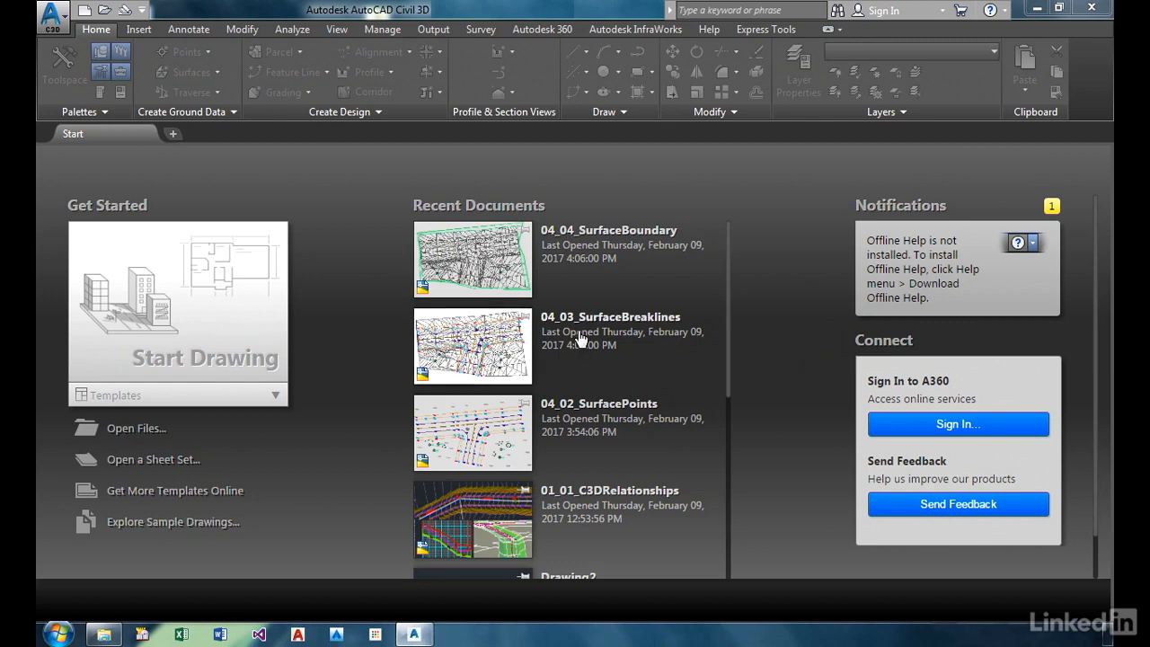
Open the drawing 04_04_SurfaceBoundary.dwg from the Ch04 folder.
click(105, 10)
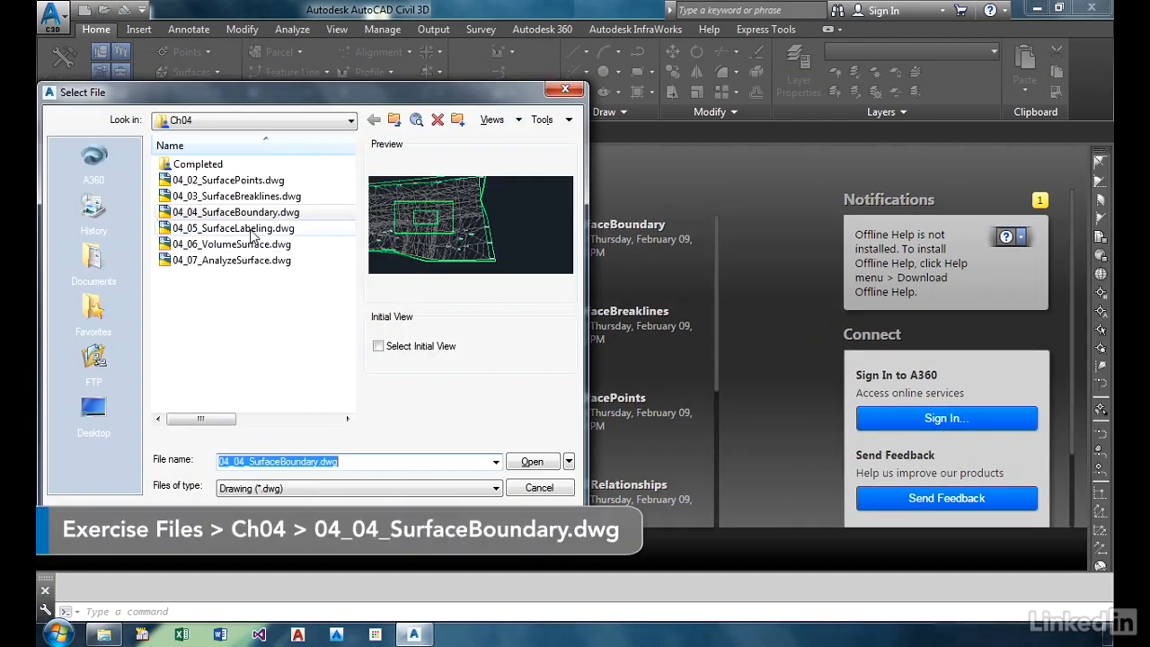
click(531, 462)
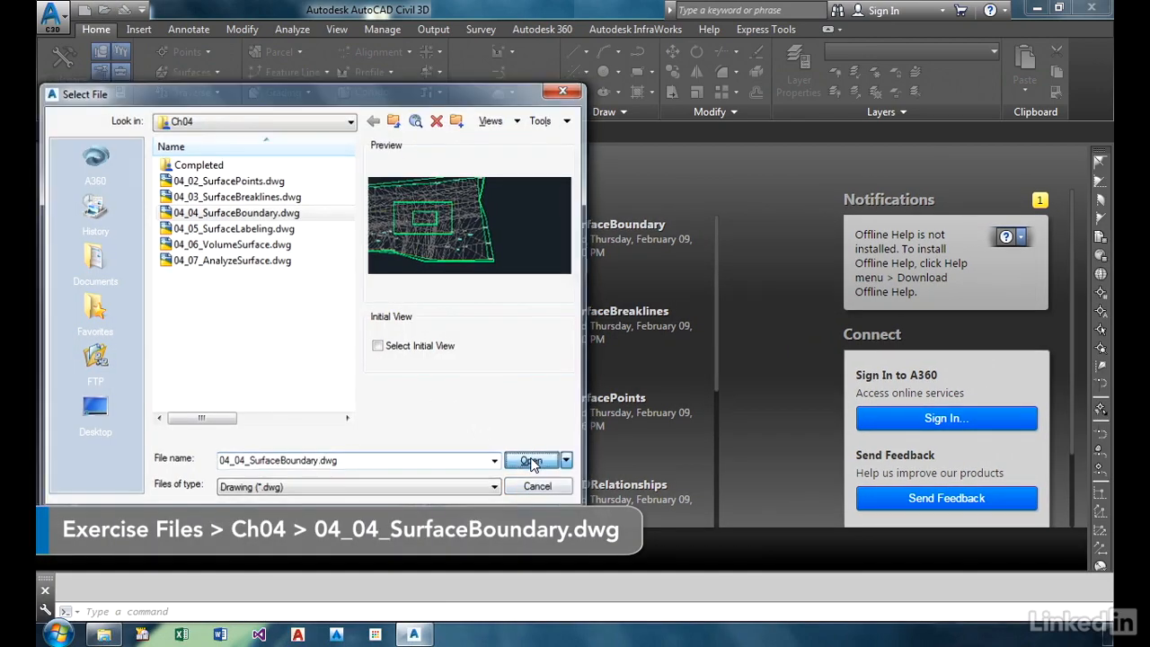
Examine where the surface triangulation crosses outside the thick green outer polyline along the site's west and south edges.
scroll(577, 358, up, 3)
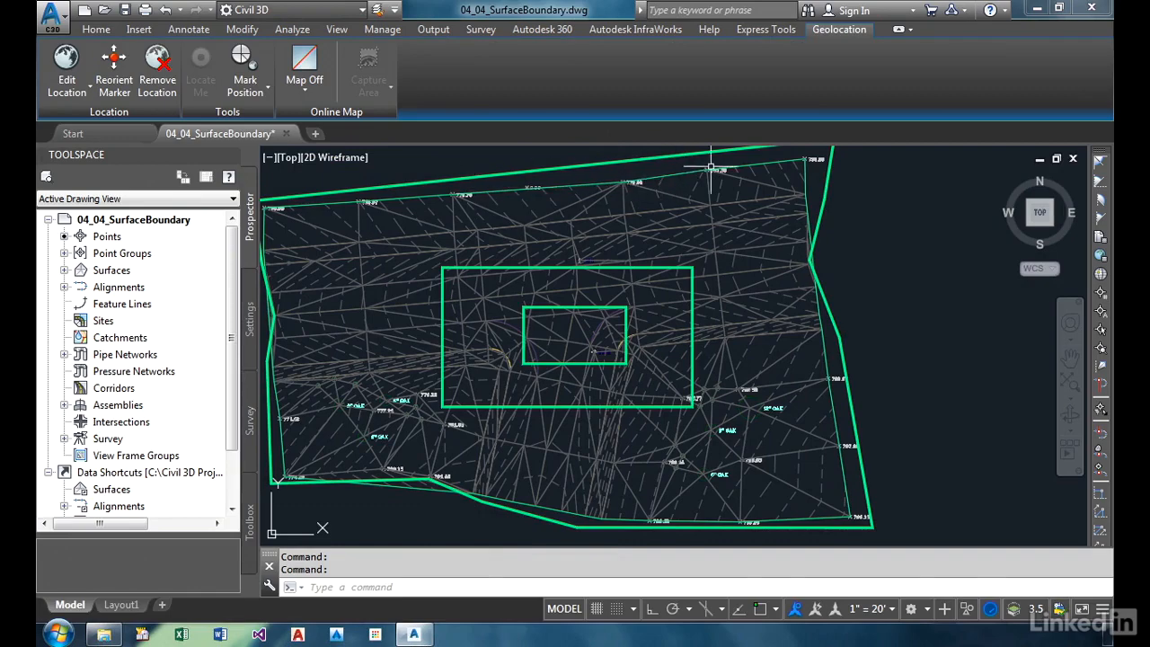
middle_drag(662, 325, 776, 316)
scroll(379, 320, up, 6)
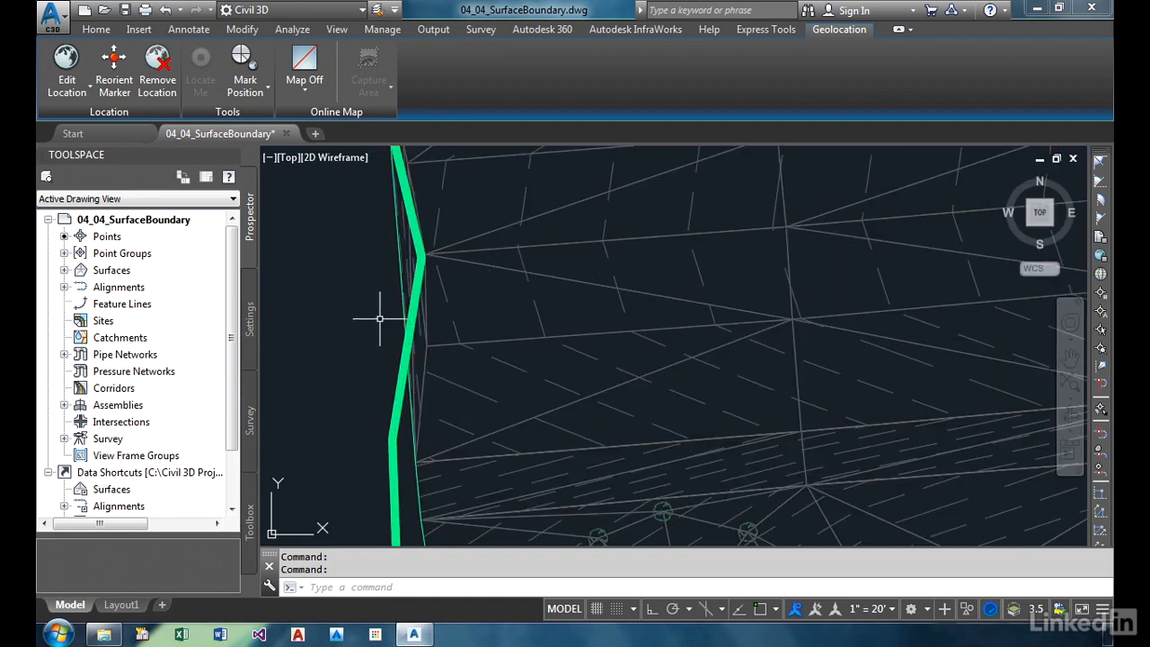
scroll(380, 319, up, 2)
middle_drag(408, 231, 402, 316)
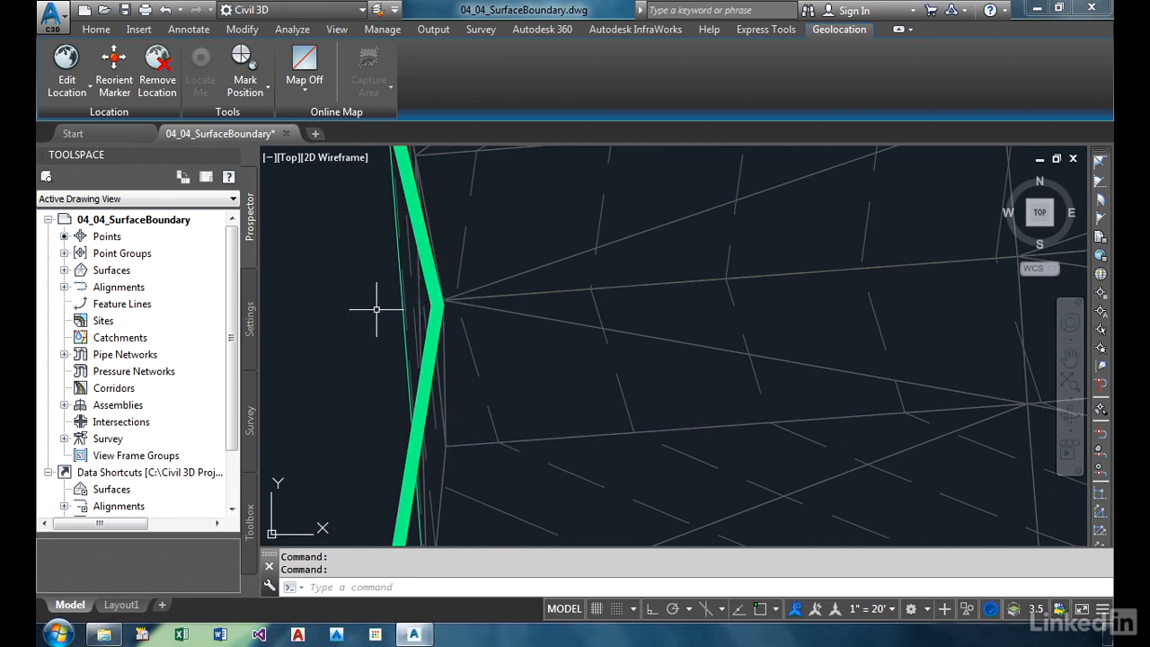
scroll(470, 419, down, 5)
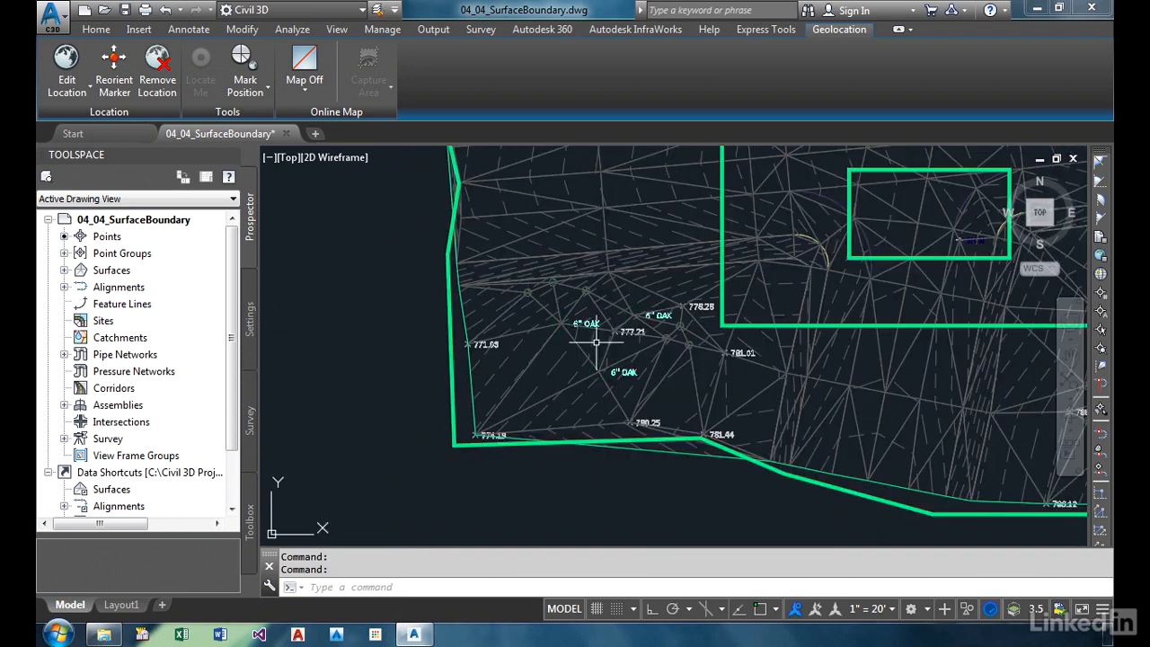
scroll(596, 343, up, 5)
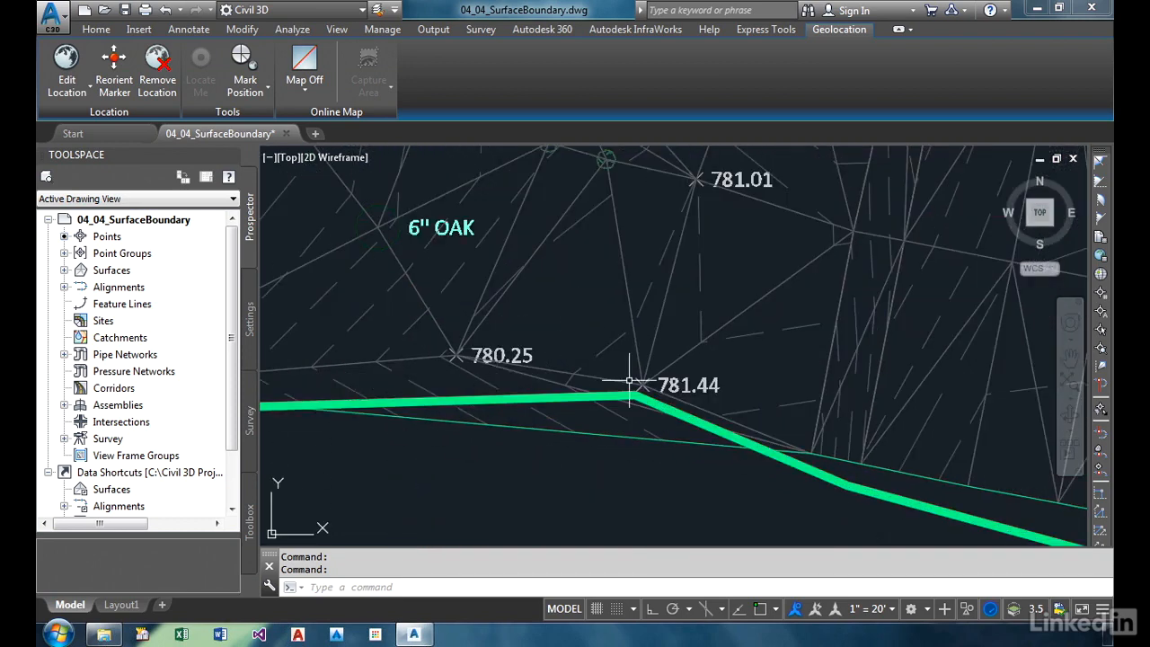
middle_drag(469, 356, 719, 368)
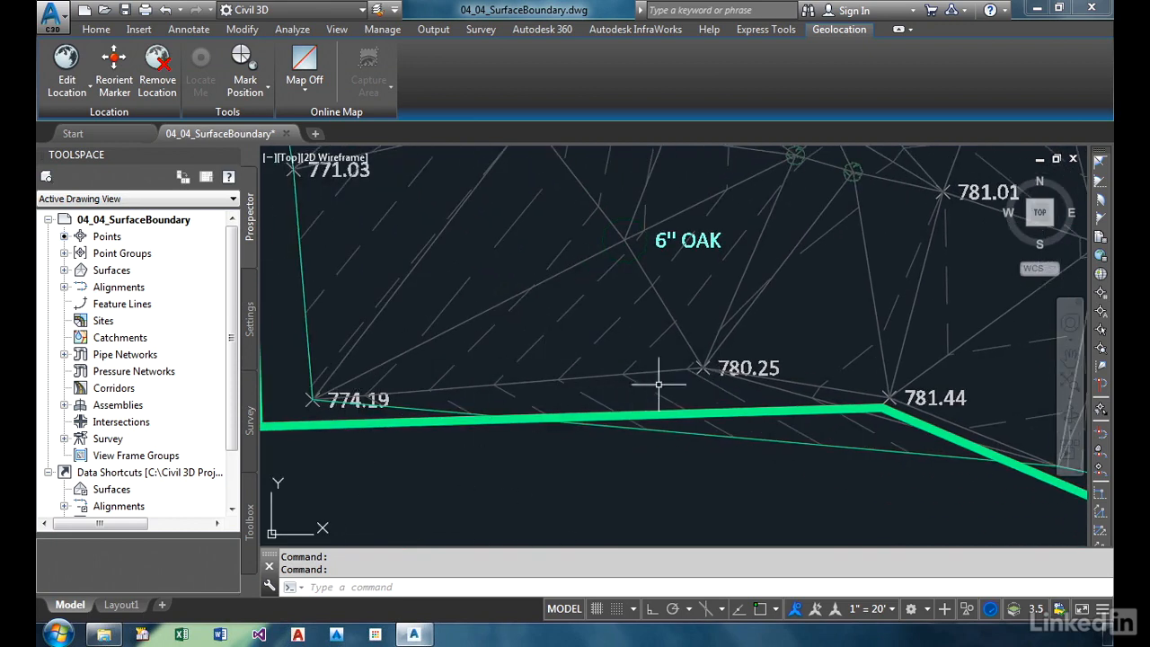
middle_drag(836, 398, 712, 396)
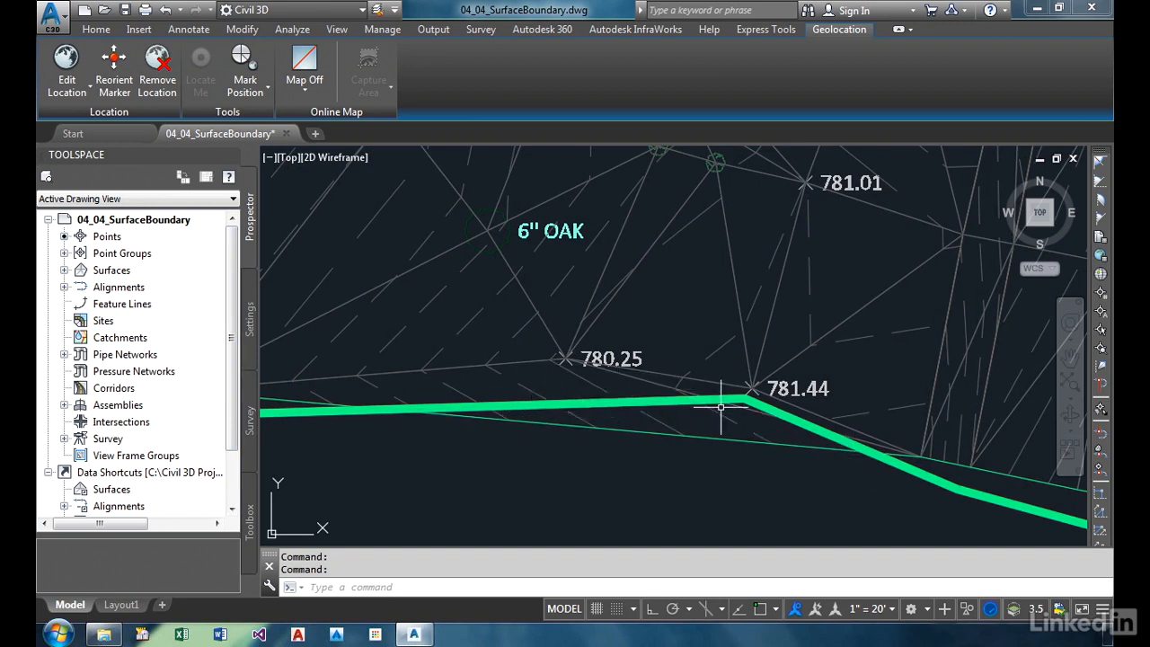
scroll(720, 407, down, 6)
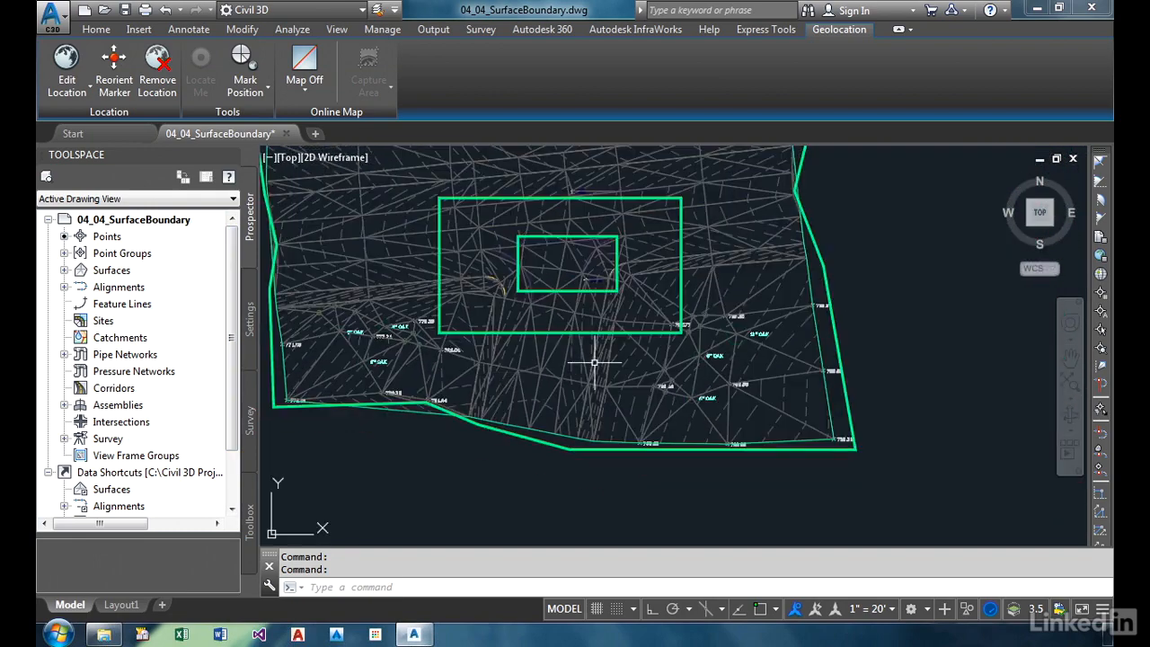
middle_drag(618, 328, 697, 399)
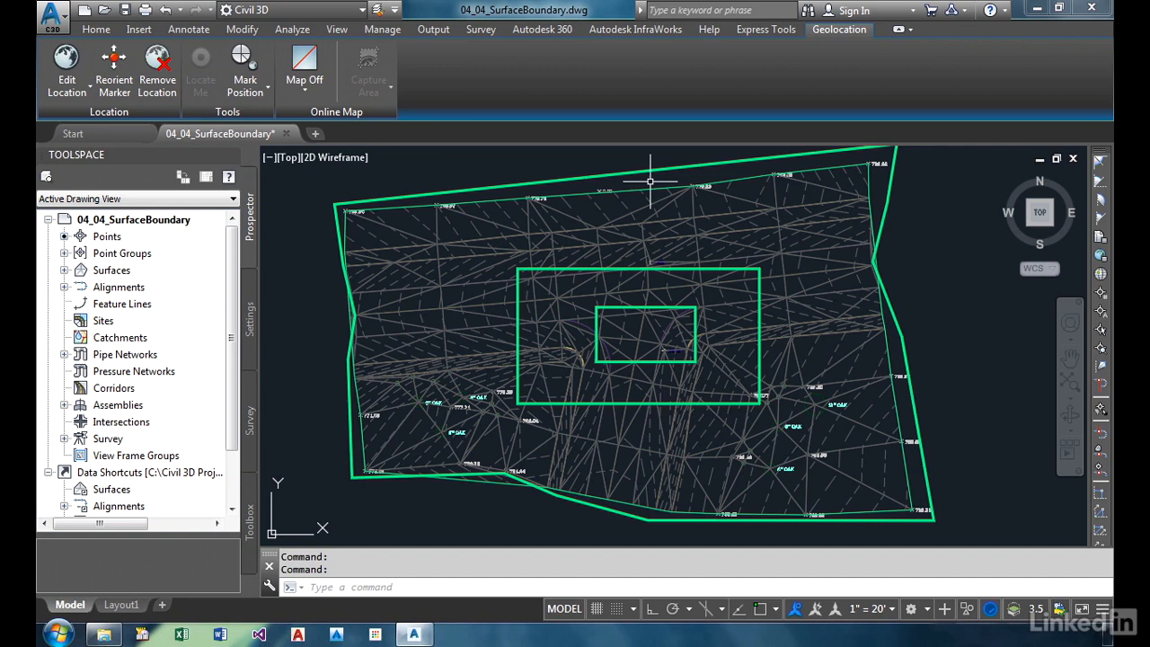
Start adding a boundary of type Outer to the Existing Grade surface, with non-destructive breakline off and a mid-ordinate distance of 1.00'.
click(63, 270)
click(80, 287)
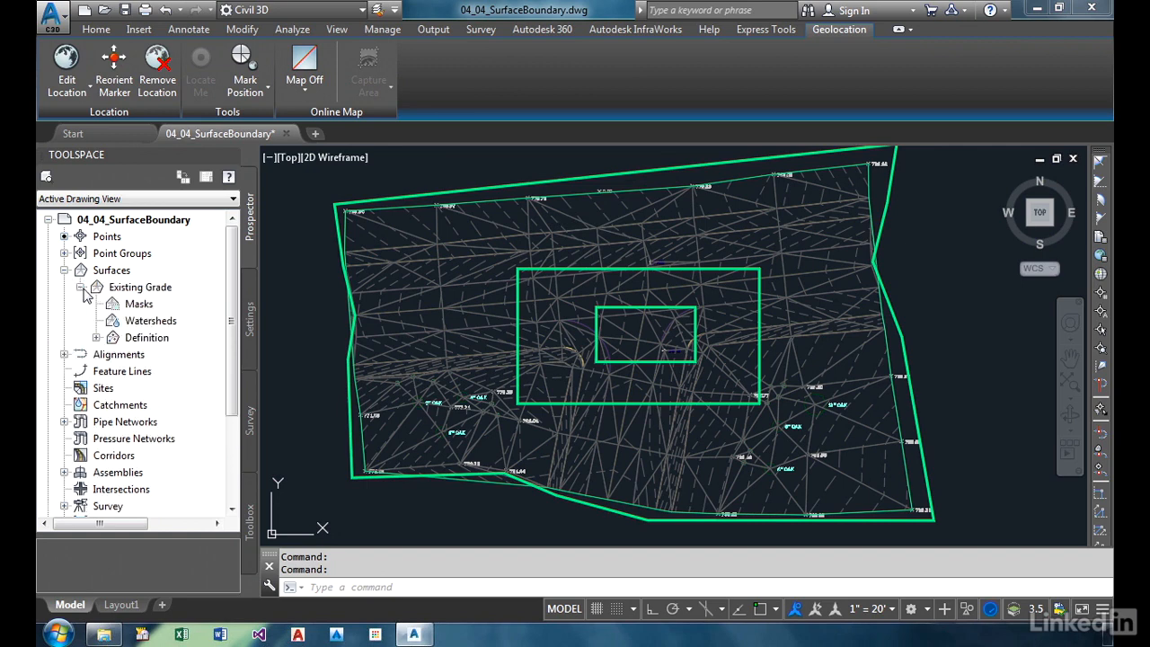
click(96, 338)
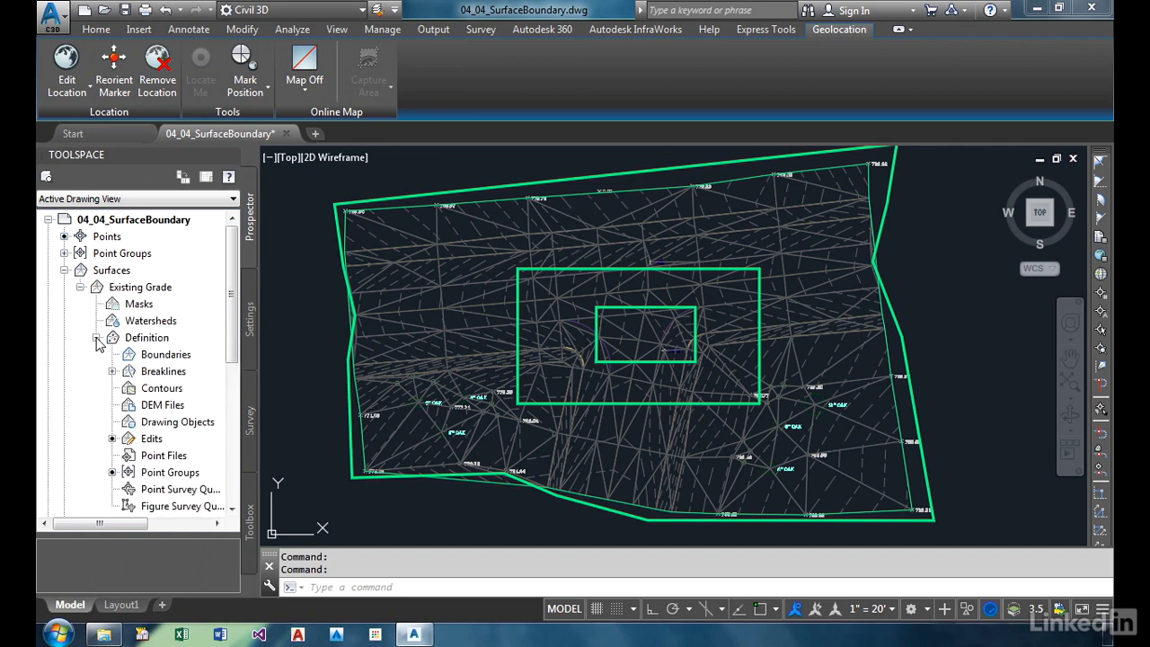
right_click(179, 359)
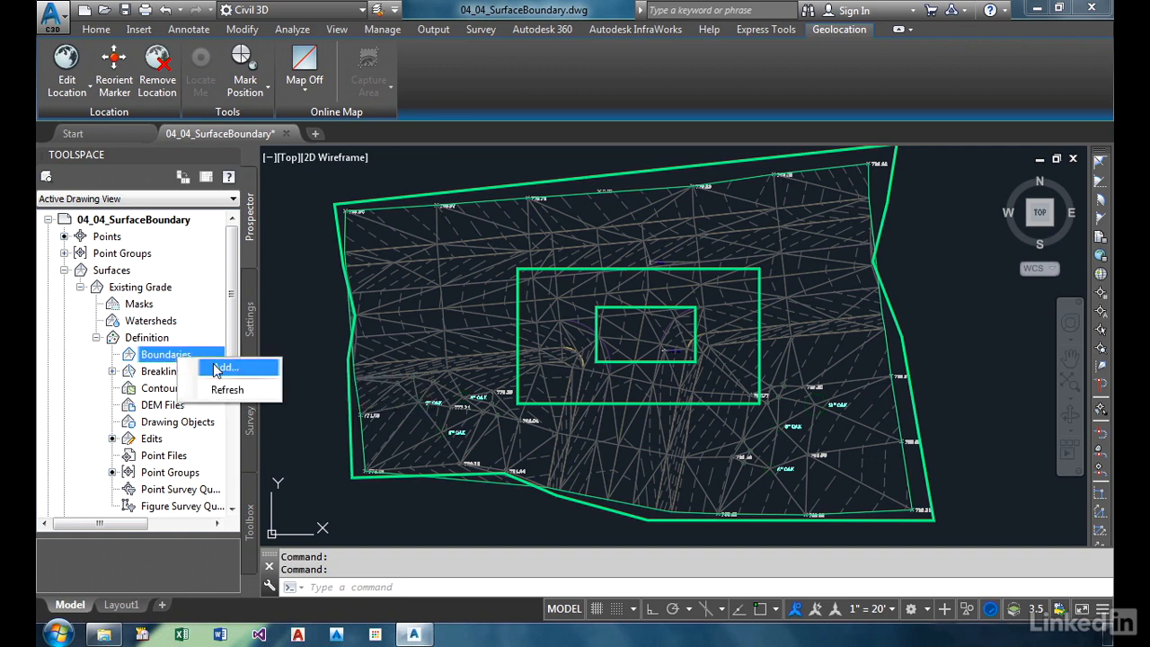
click(218, 368)
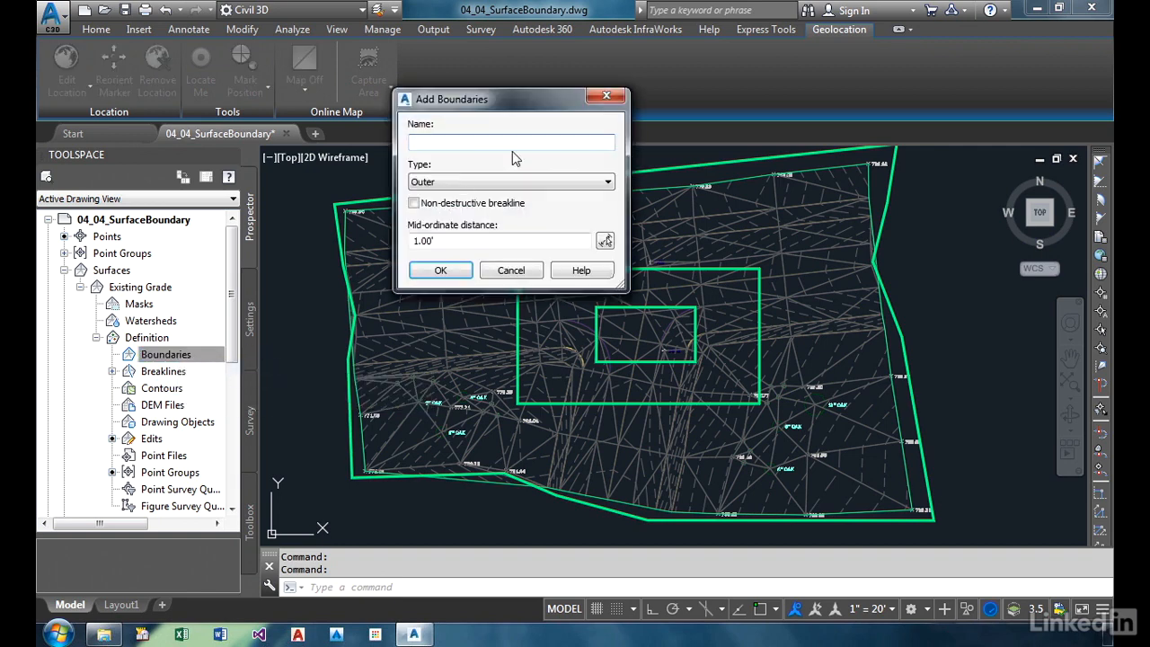
drag(556, 97, 367, 92)
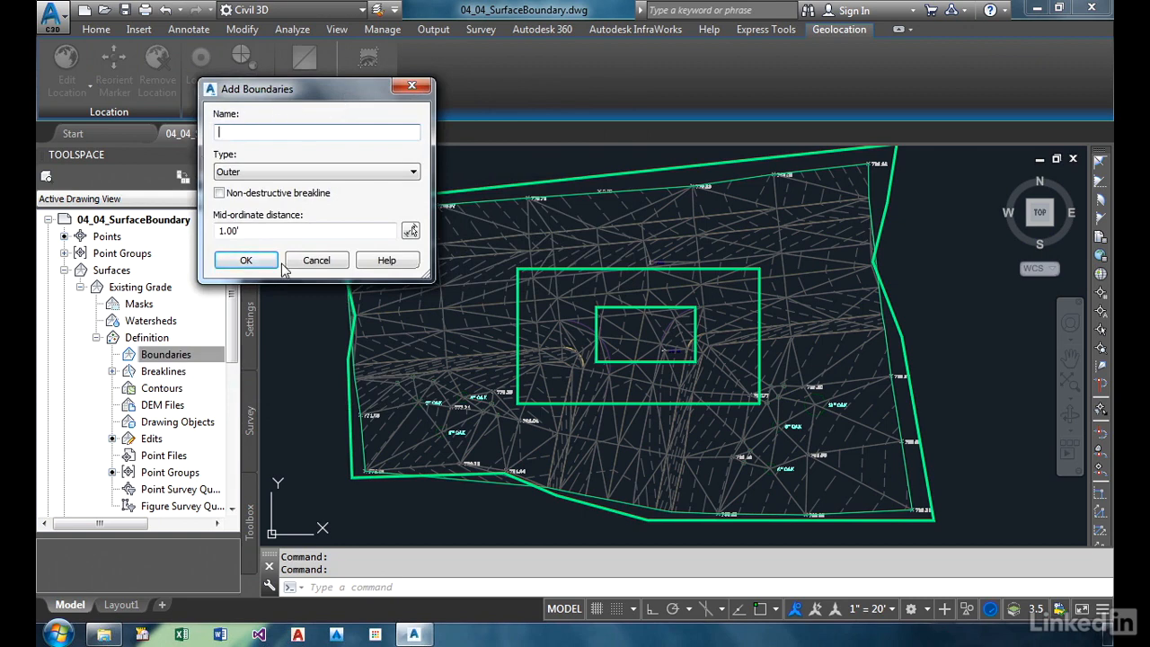
click(335, 171)
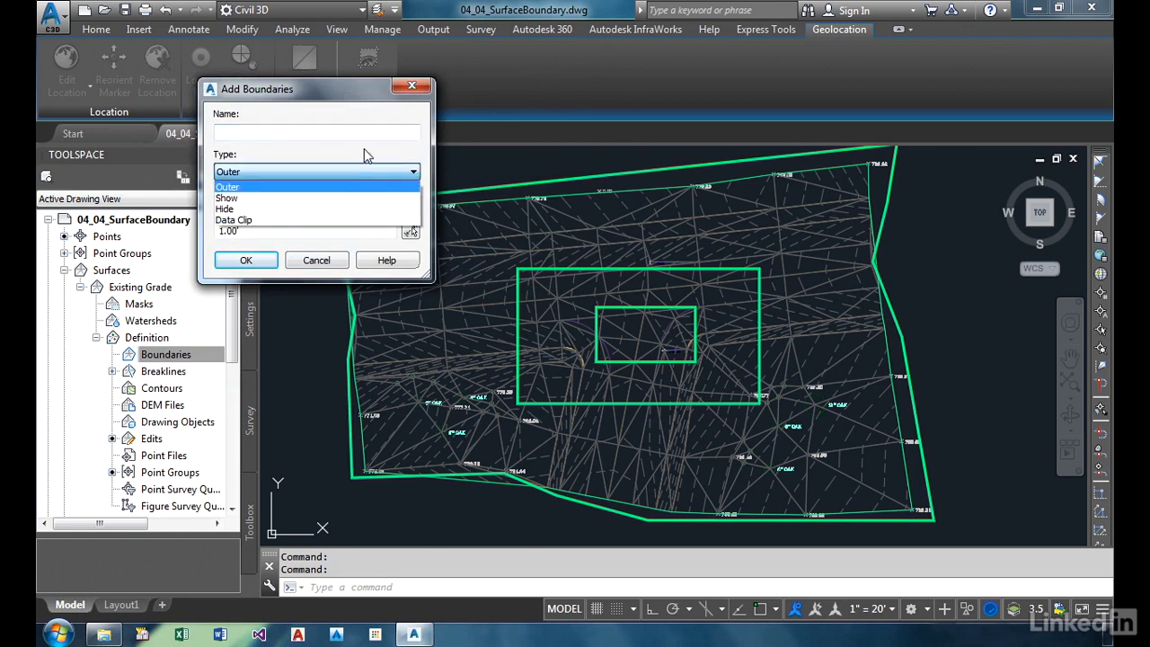
click(364, 148)
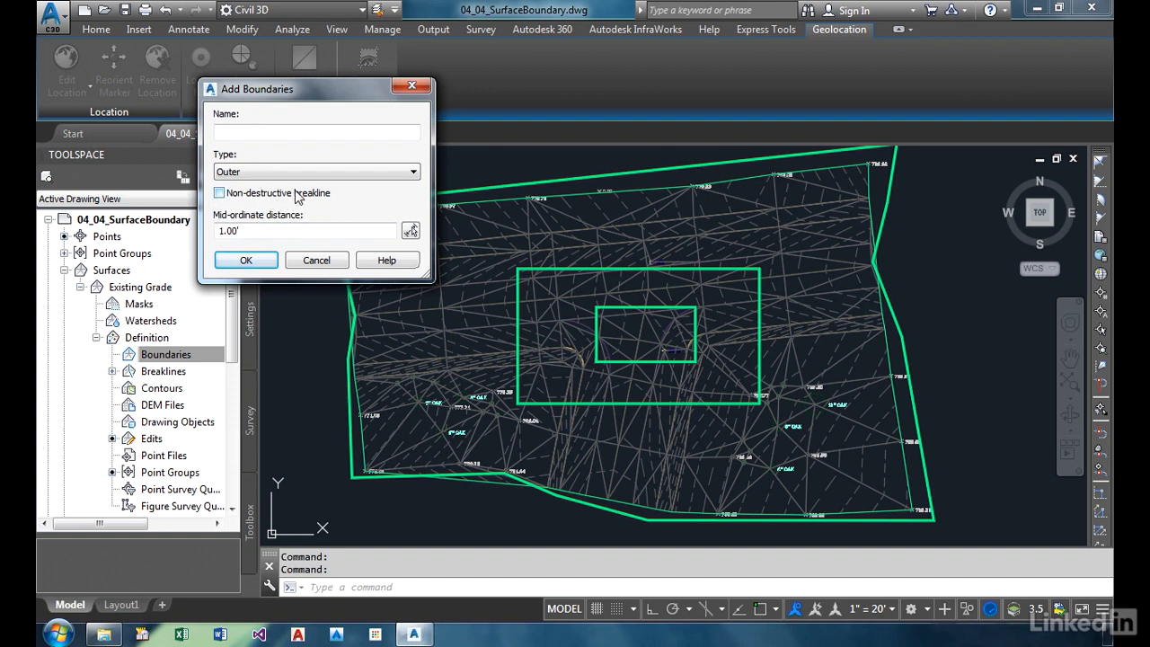
click(263, 260)
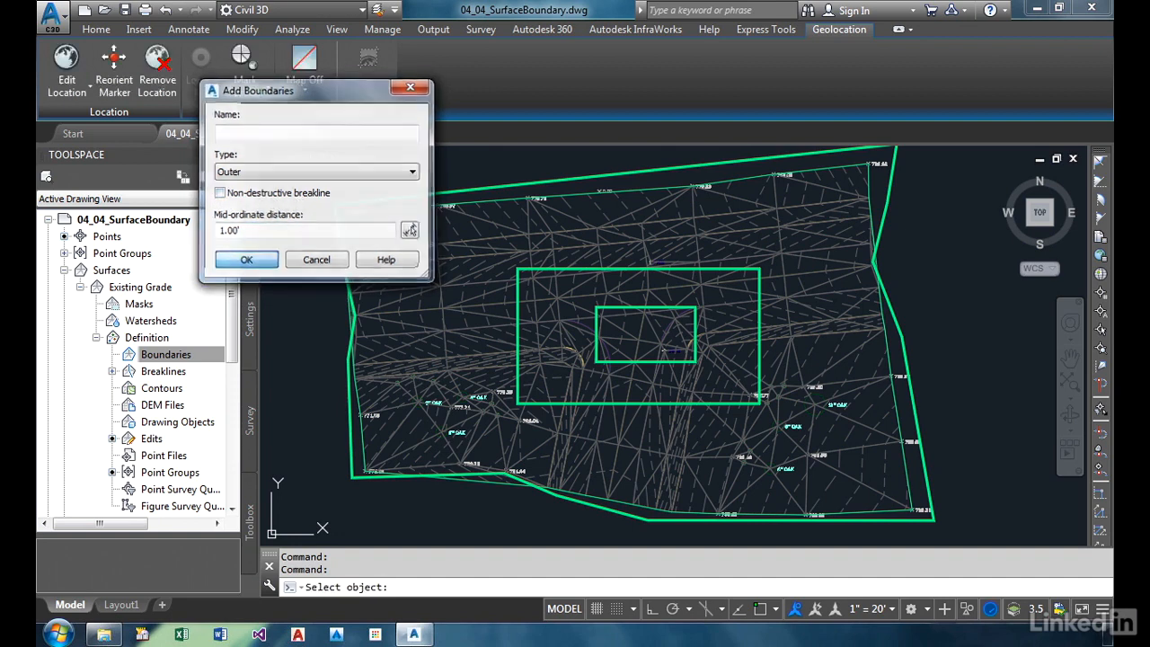
Select the thick green polyline around the site as the surface's outer boundary.
scroll(478, 490, up, 4)
scroll(474, 486, up, 2)
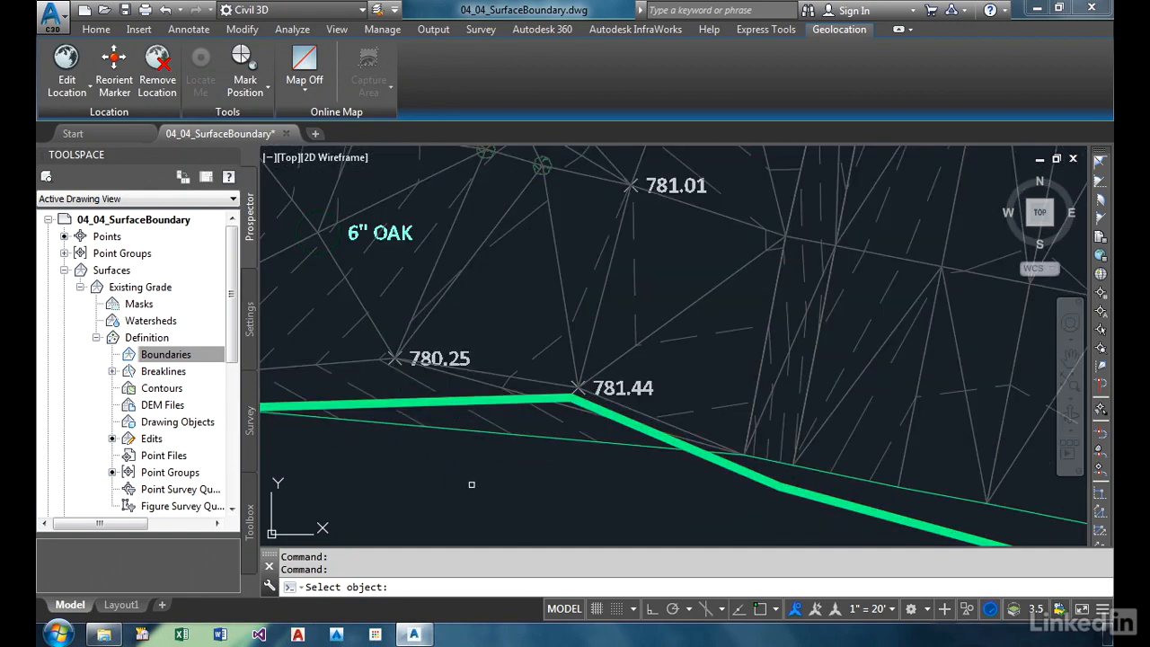
middle_drag(471, 478, 687, 476)
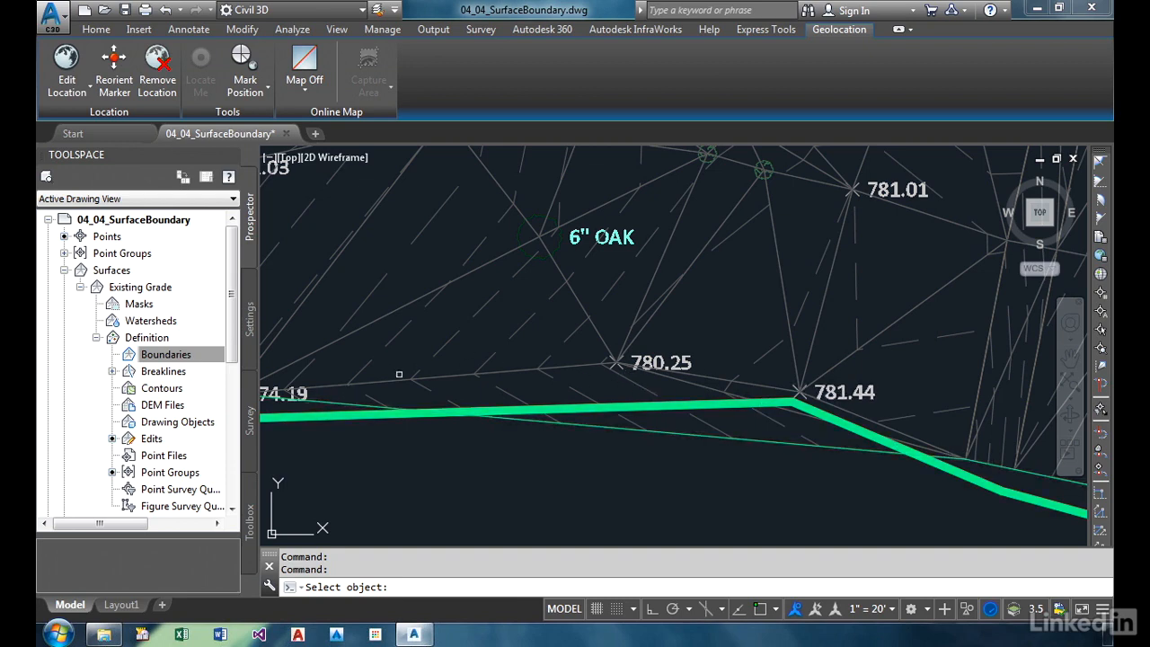
middle_drag(465, 396, 665, 413)
middle_drag(758, 422, 650, 416)
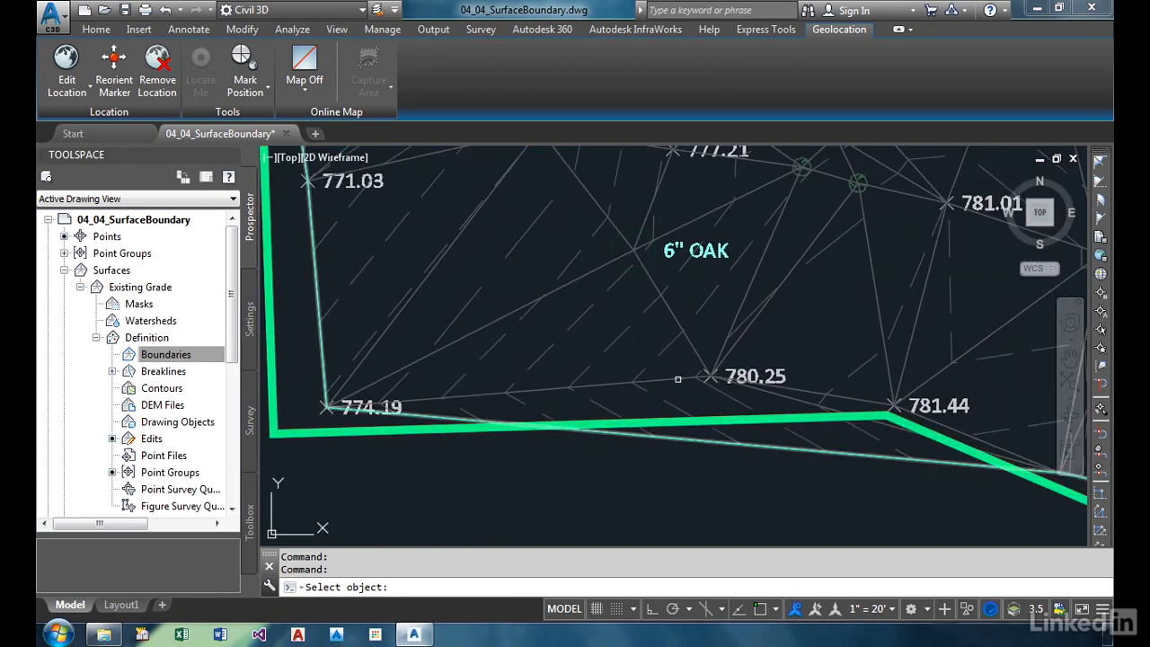
middle_drag(710, 376, 565, 356)
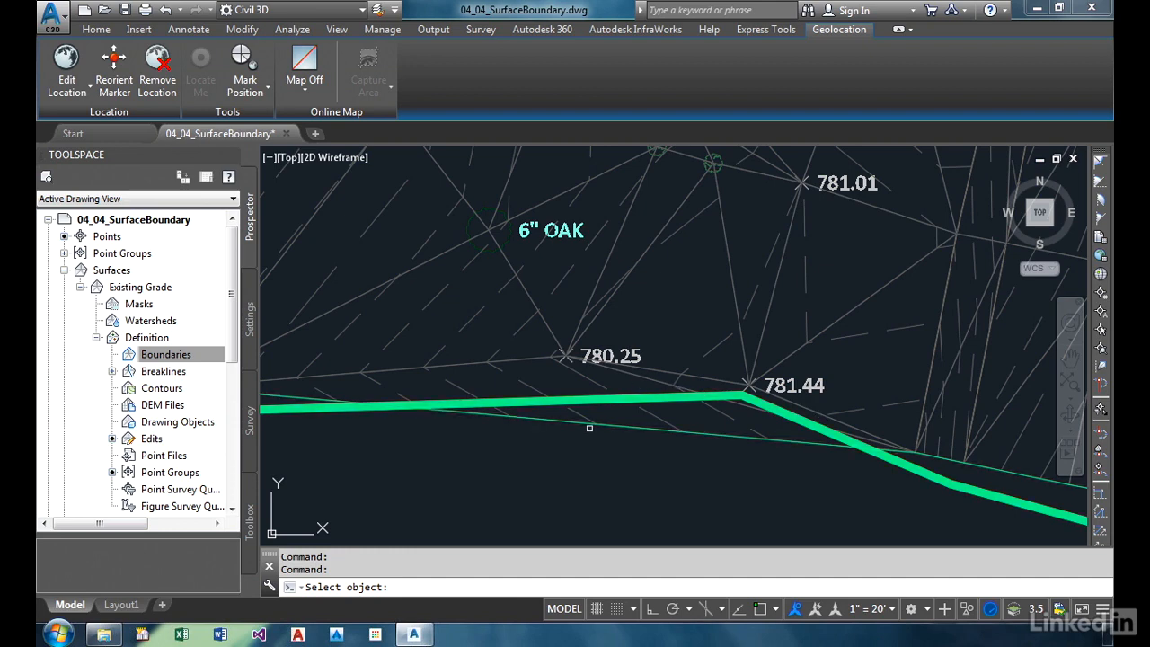
scroll(589, 428, down, 2)
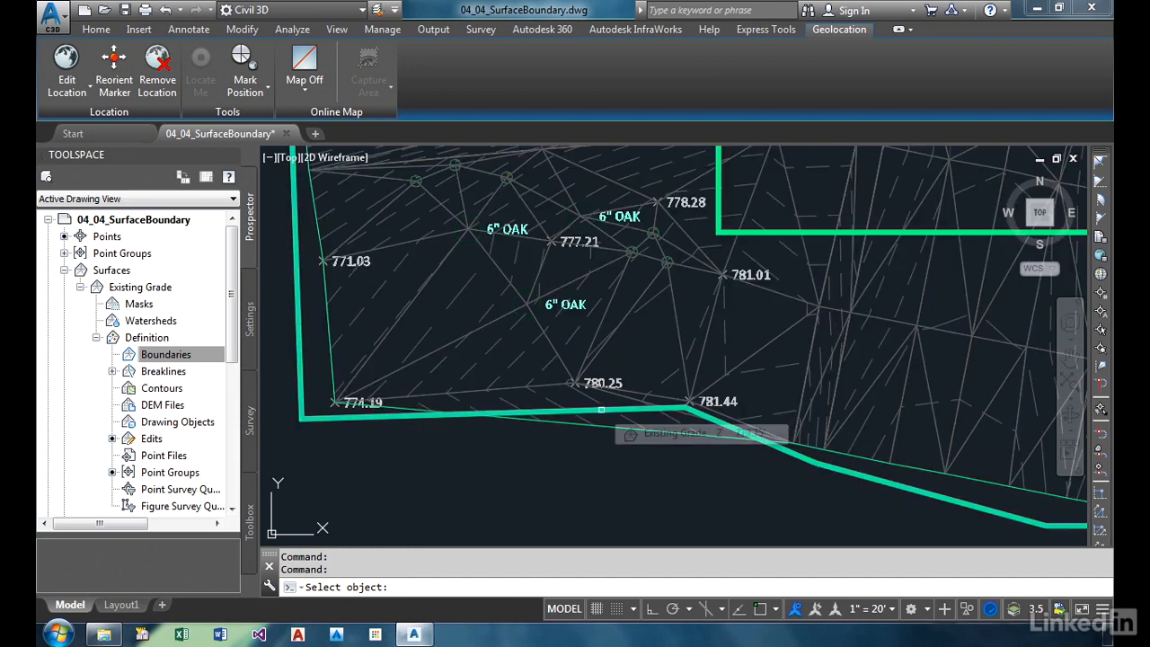
click(601, 410)
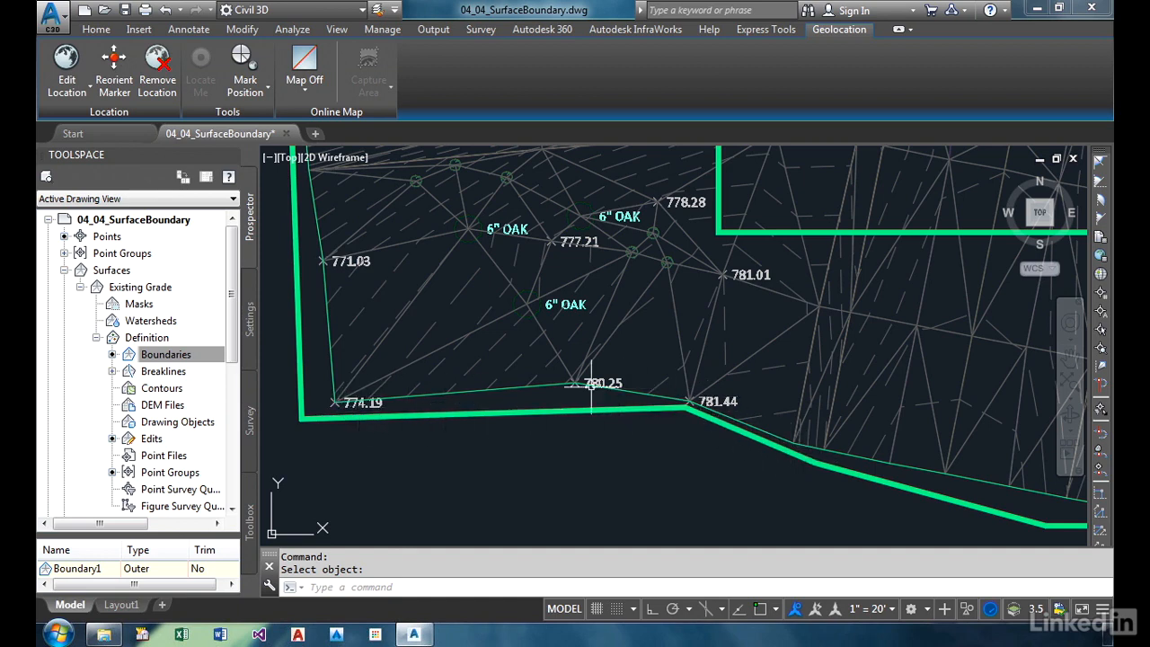
Start adding a boundary of type Hide to the Existing Grade surface, with non-destructive breakline on and a mid-ordinate distance of 1.00'.
scroll(678, 461, down, 2)
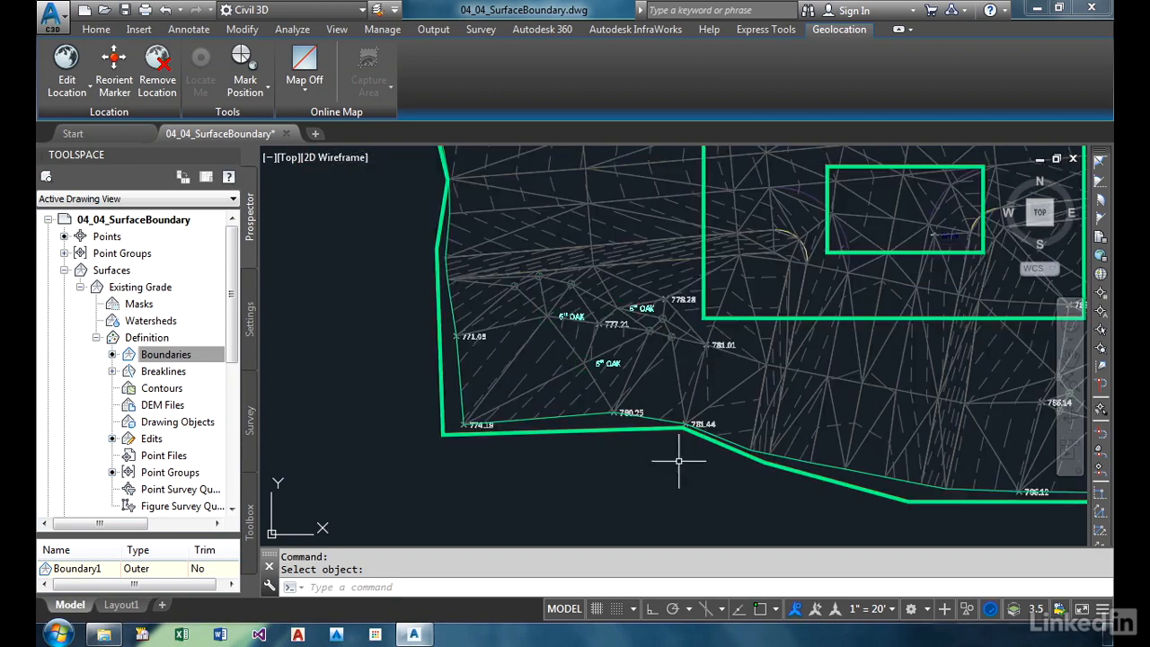
scroll(758, 430, down, 1)
middle_drag(797, 402, 577, 422)
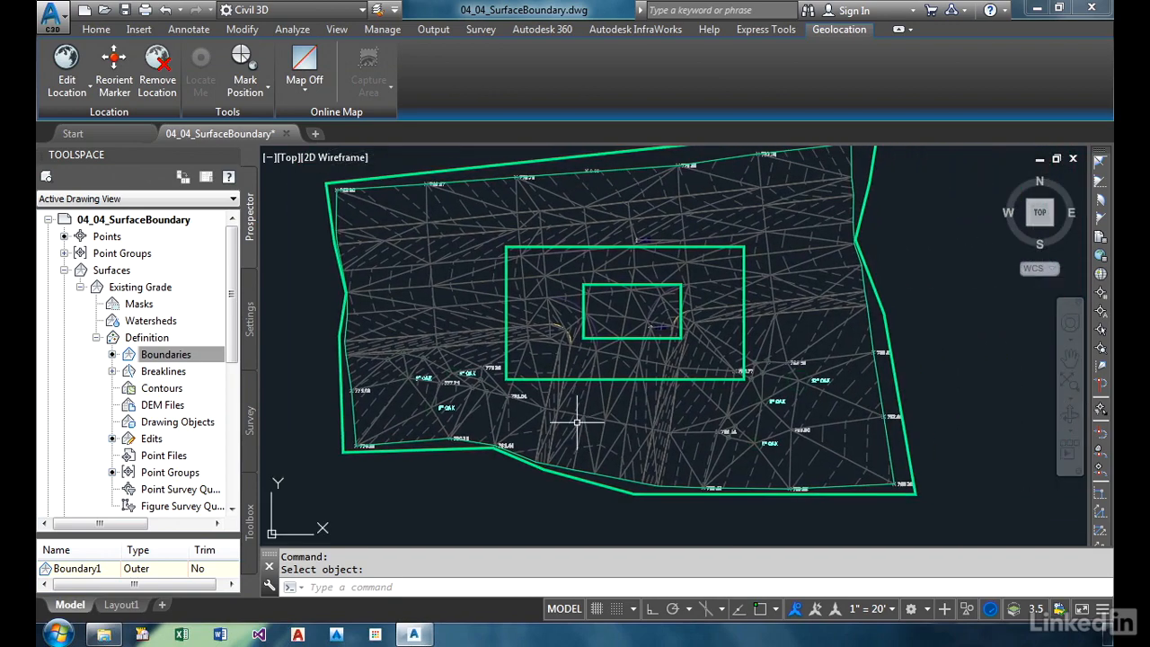
scroll(610, 316, up, 2)
middle_drag(611, 315, 623, 386)
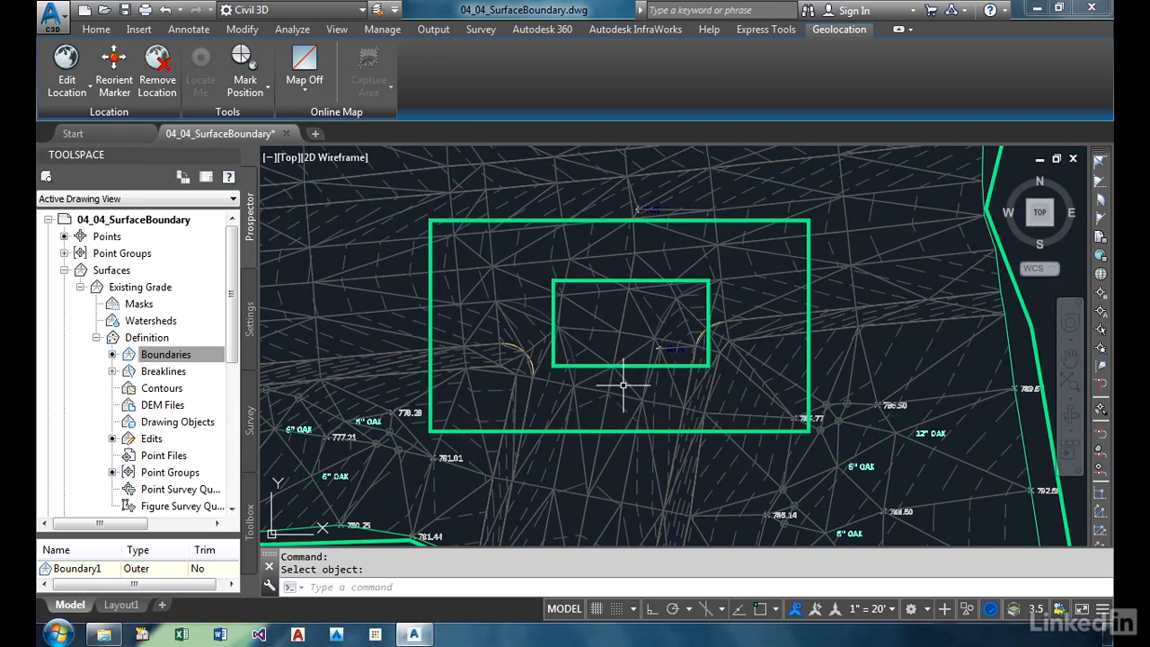
click(171, 354)
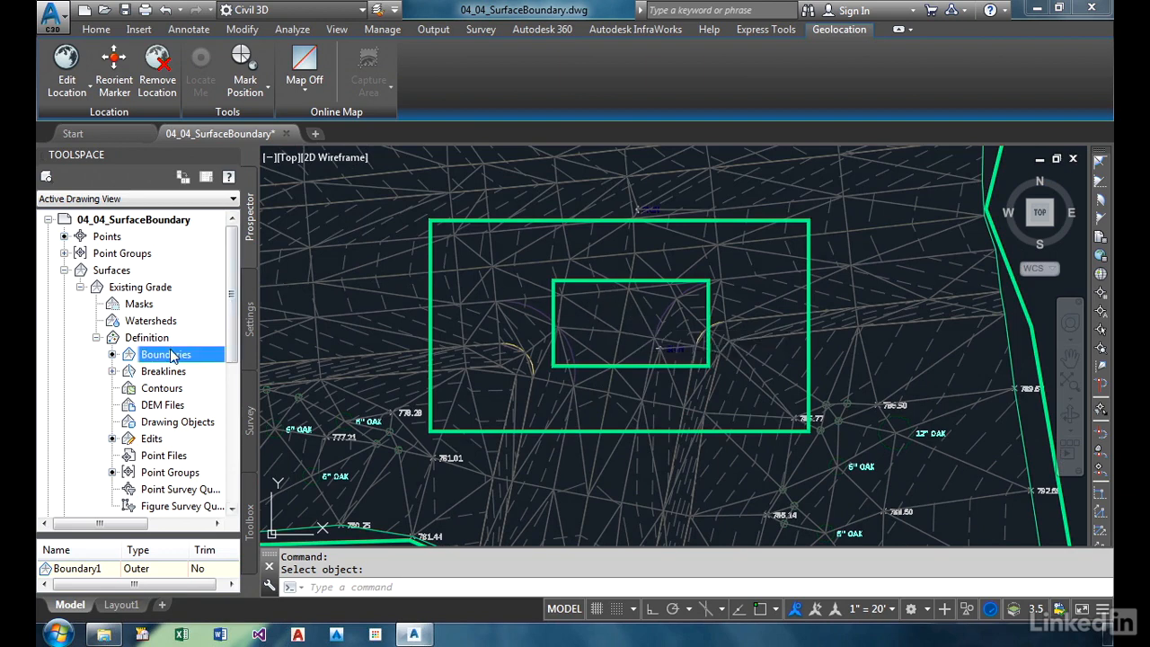
right_click(171, 354)
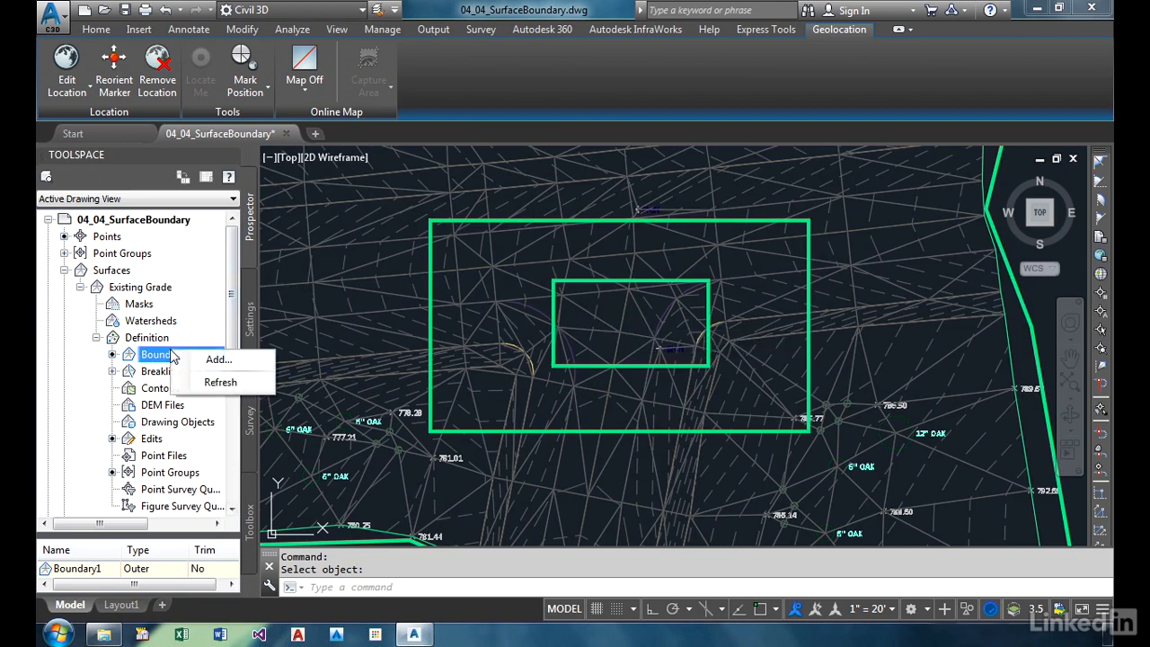
click(216, 359)
click(261, 172)
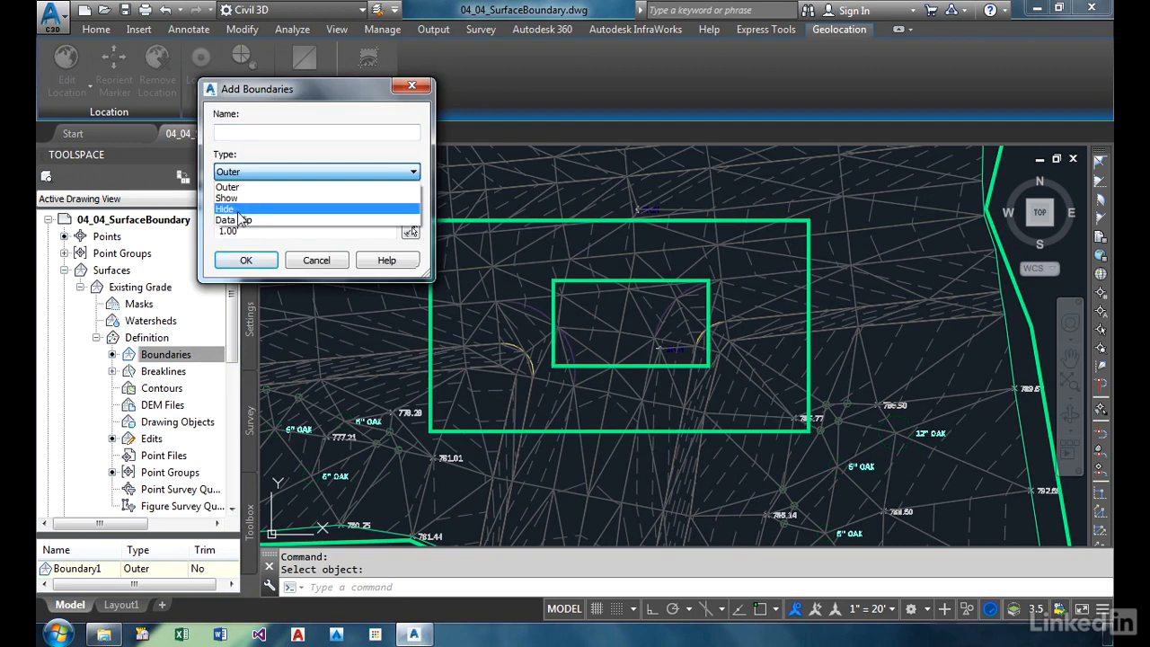
click(239, 211)
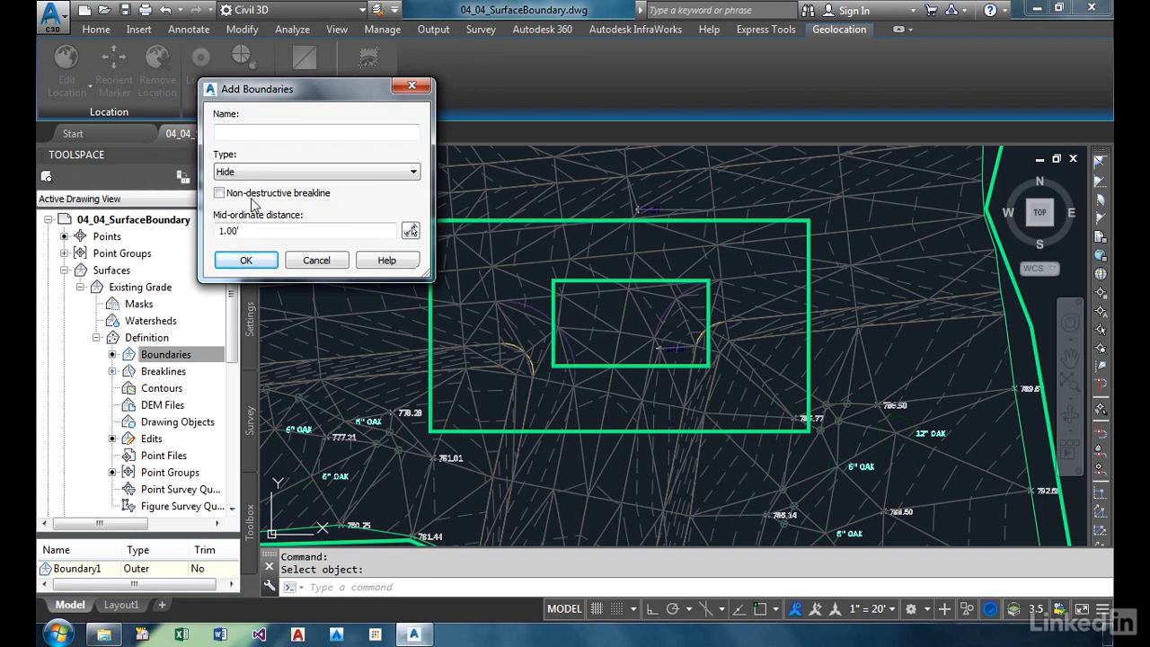
click(246, 261)
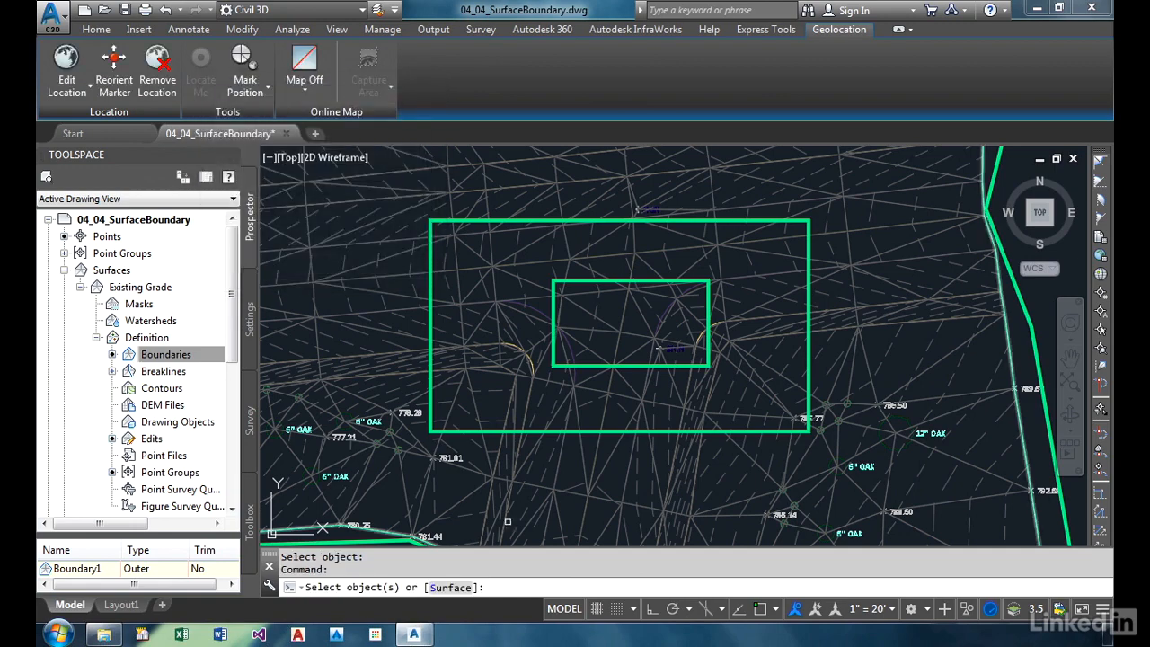
Select the larger green rectangle around the road intersection as the surface's hide boundary.
scroll(489, 483, up, 4)
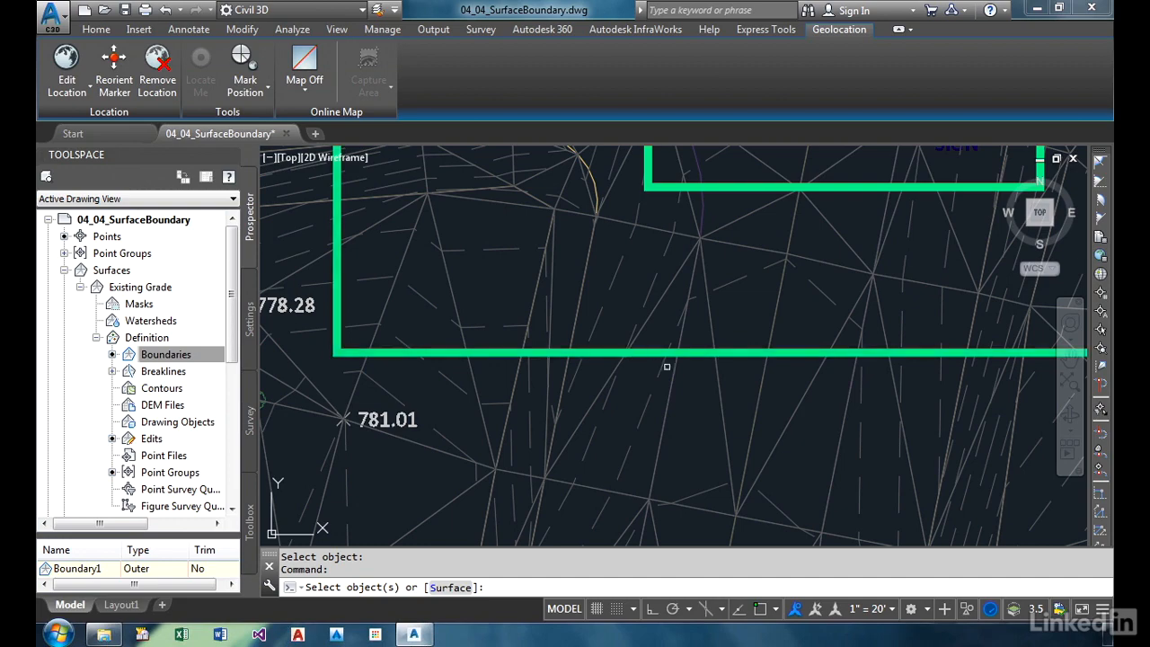
scroll(719, 358, down, 5)
scroll(674, 411, up, 3)
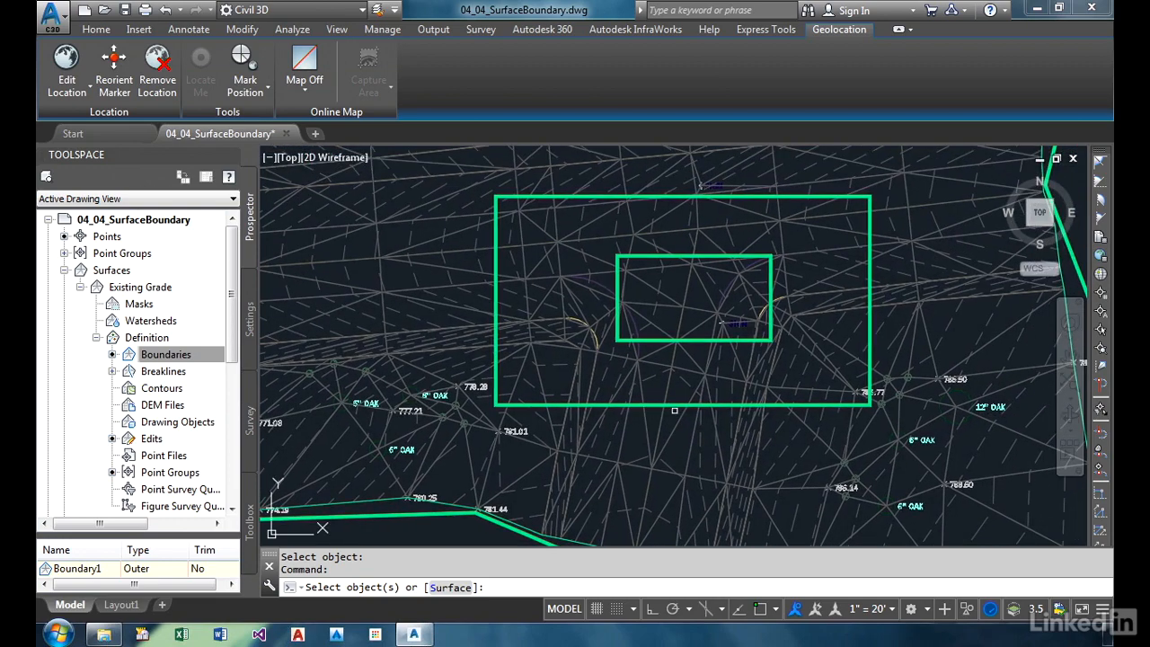
click(675, 406)
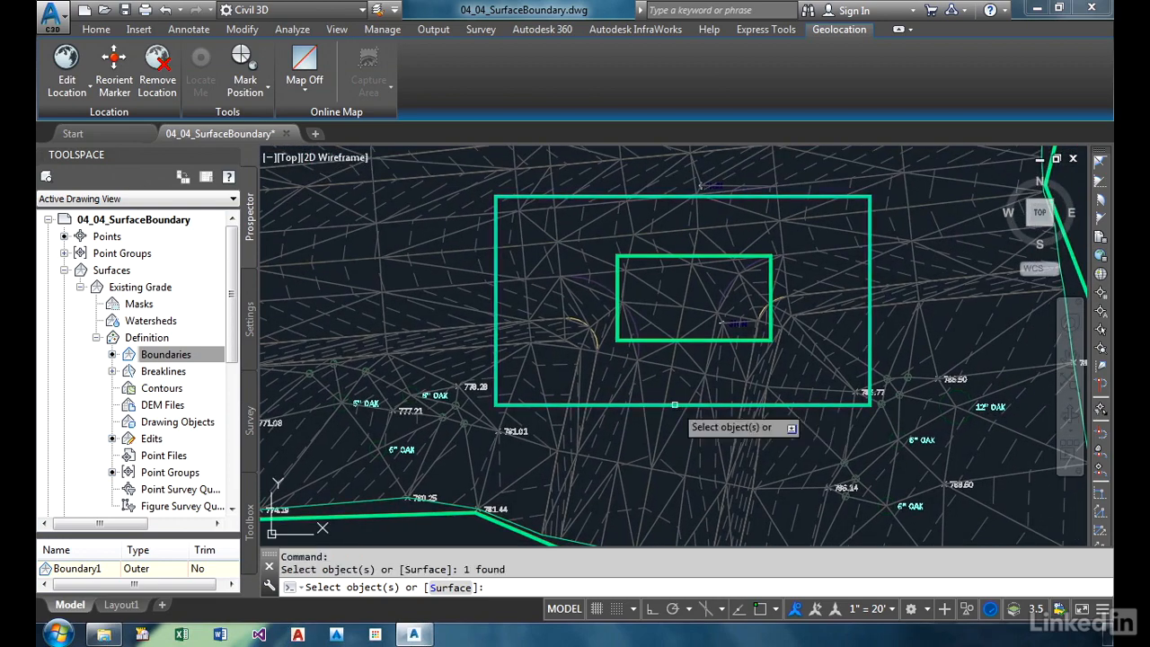
key(Return)
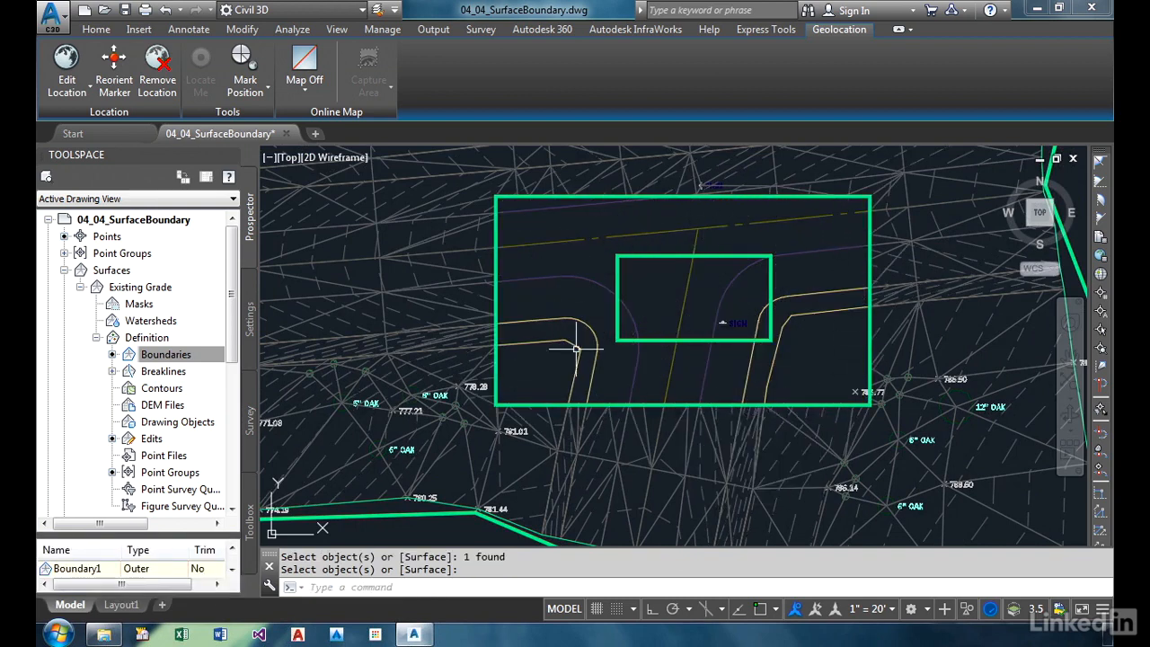
Select the Existing Grade surface and examine how its triangulation meets the edges of the larger green rectangle.
scroll(560, 413, up, 6)
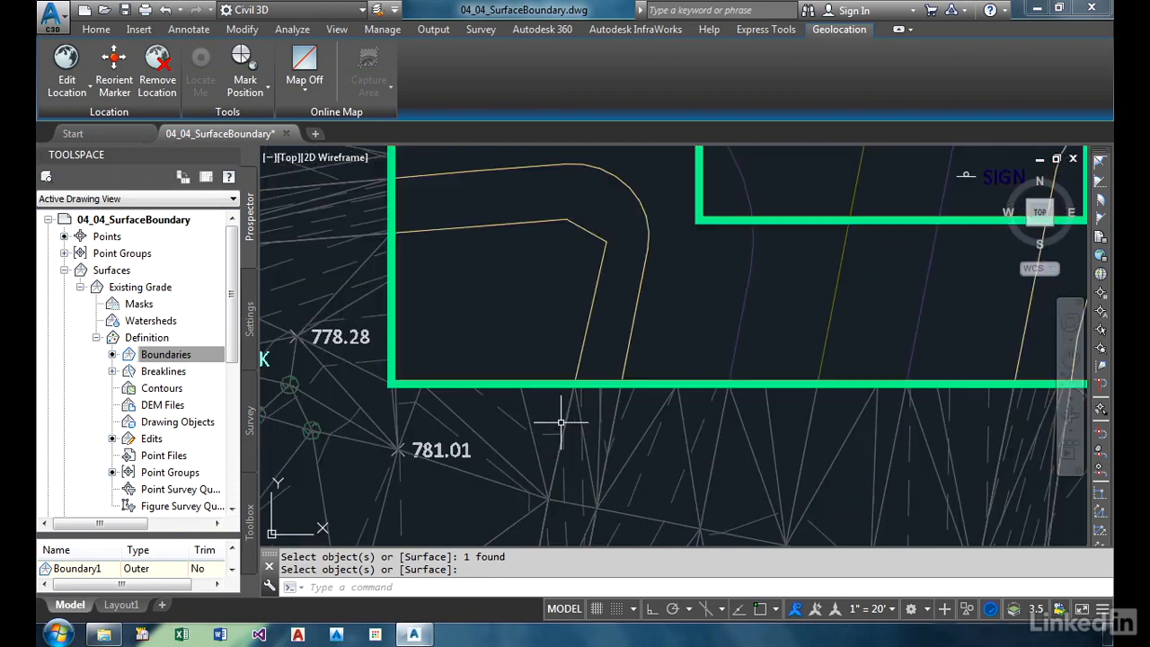
click(675, 398)
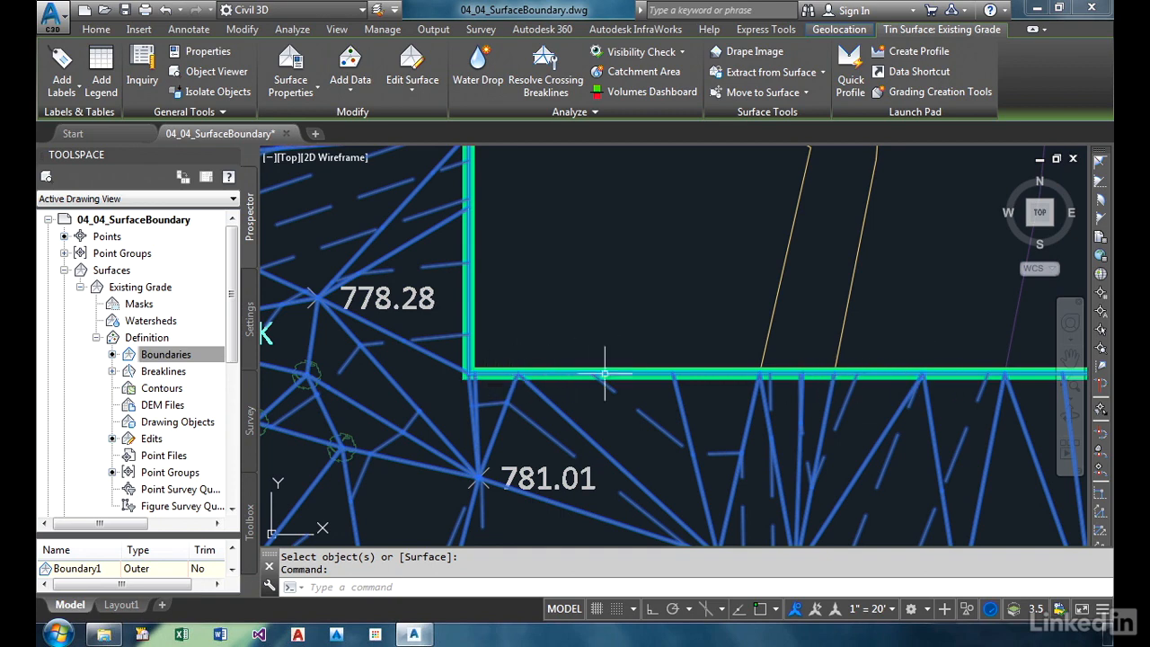
middle_drag(792, 370, 563, 377)
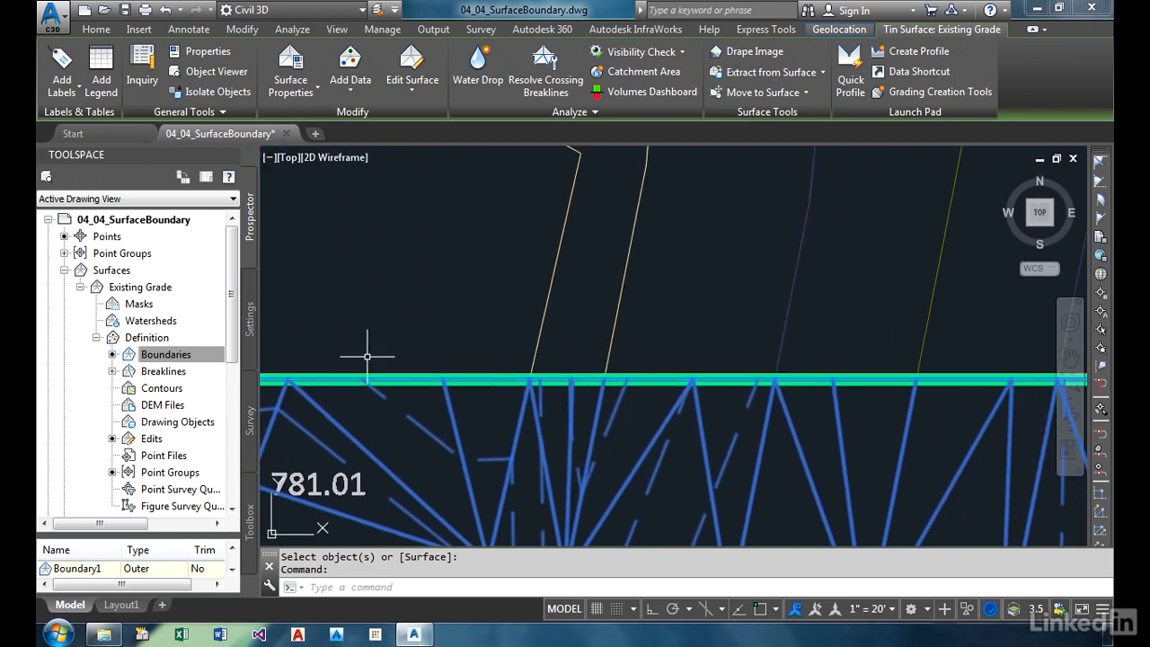
scroll(534, 441, down, 2)
scroll(647, 377, down, 2)
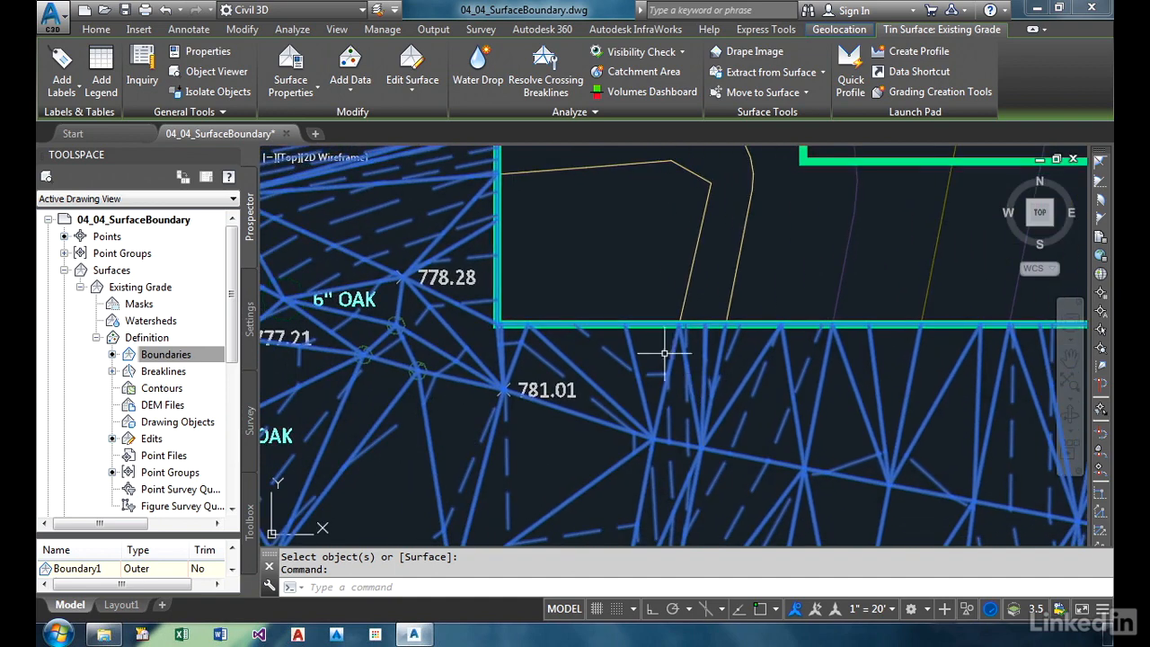
middle_drag(493, 245, 499, 380)
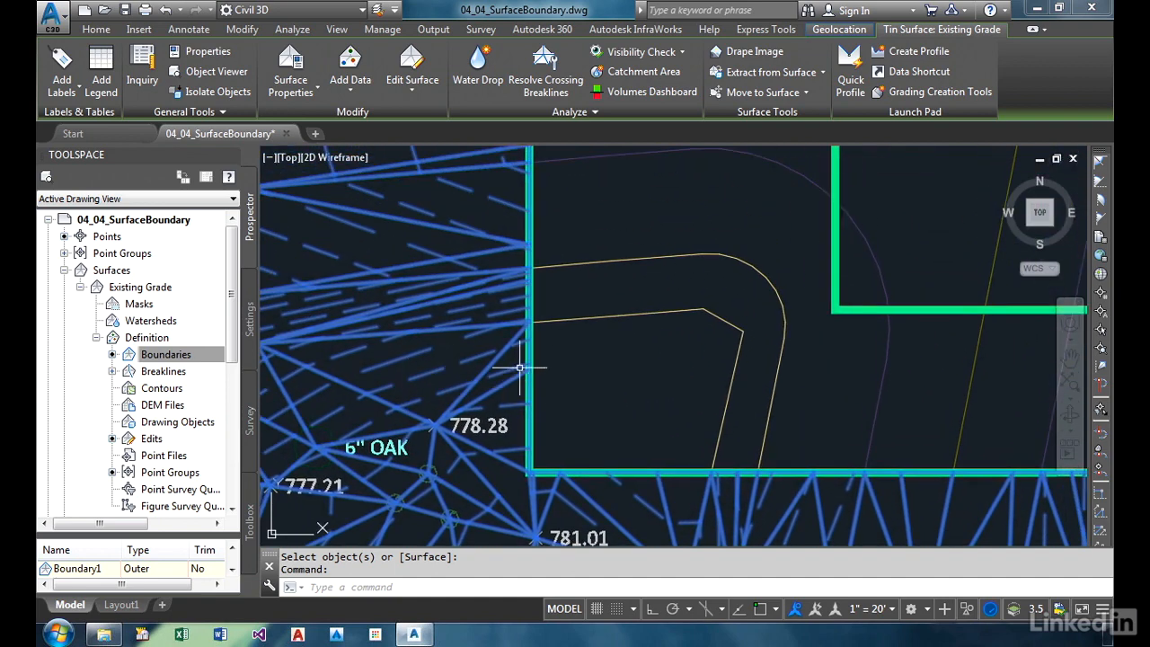
scroll(512, 206, down, 2)
middle_drag(830, 340, 613, 316)
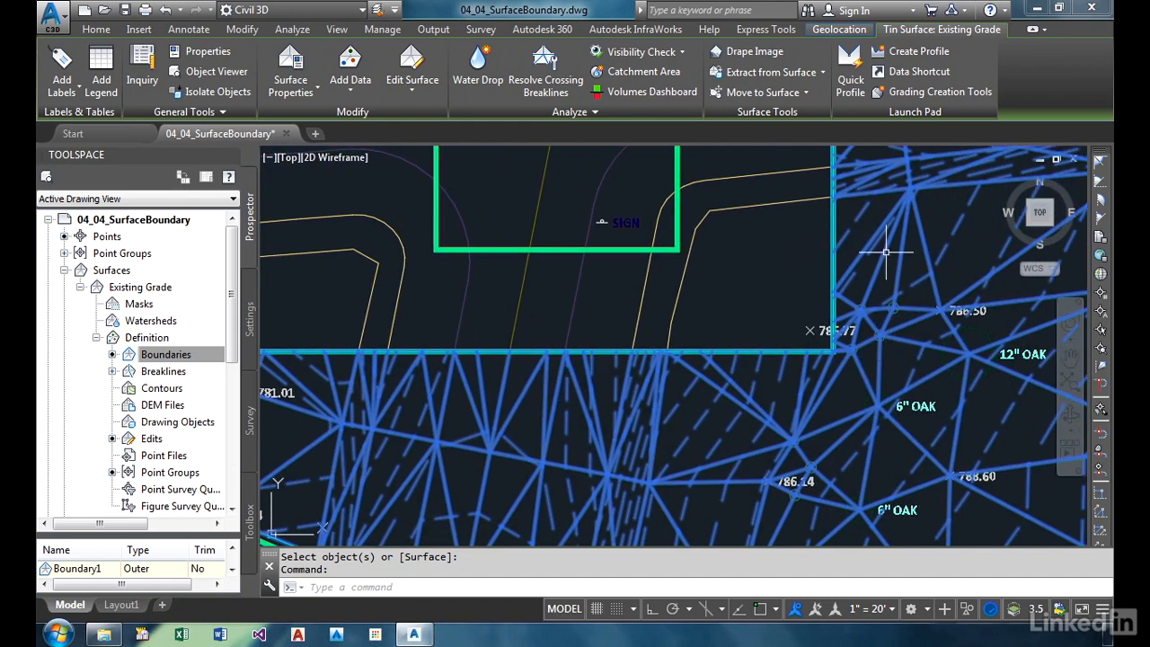
scroll(671, 383, down, 2)
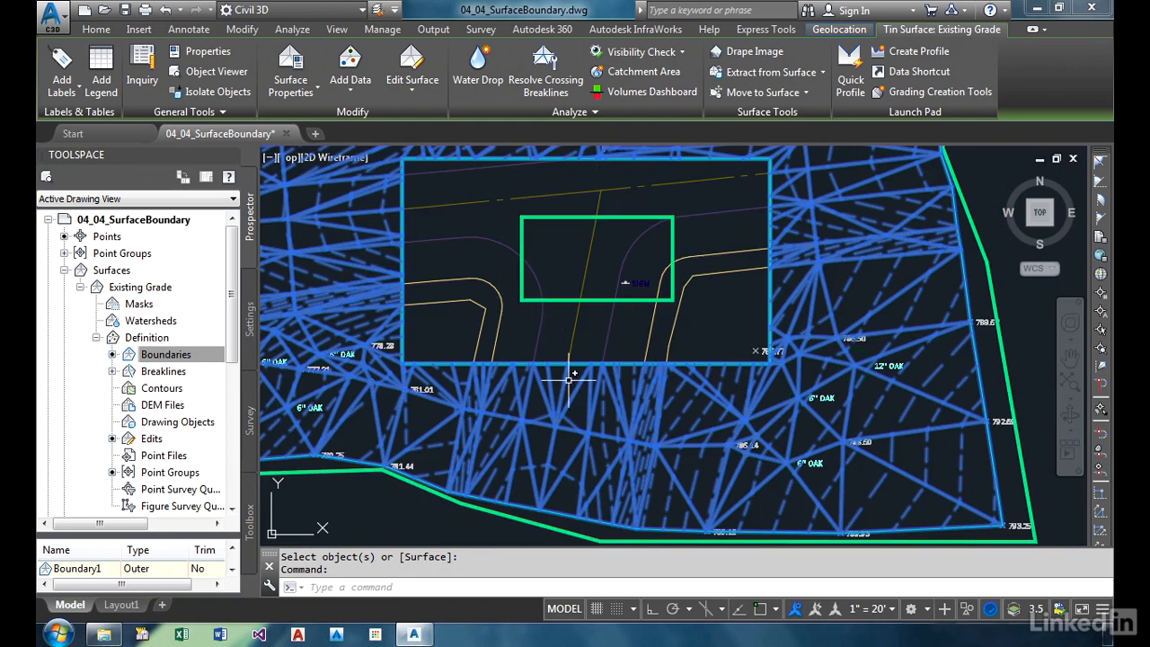
middle_drag(635, 267, 690, 359)
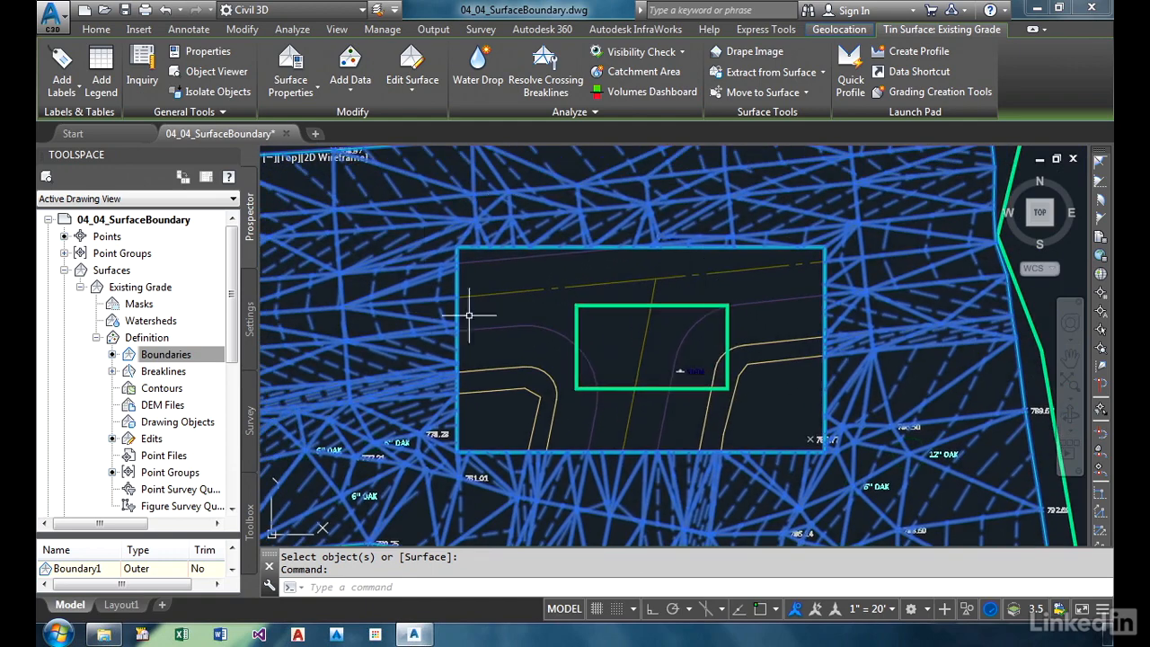
Inspect the hidden area of the surface in 3D in the Object Viewer, tilted towards the front, and deselect the surface.
click(211, 71)
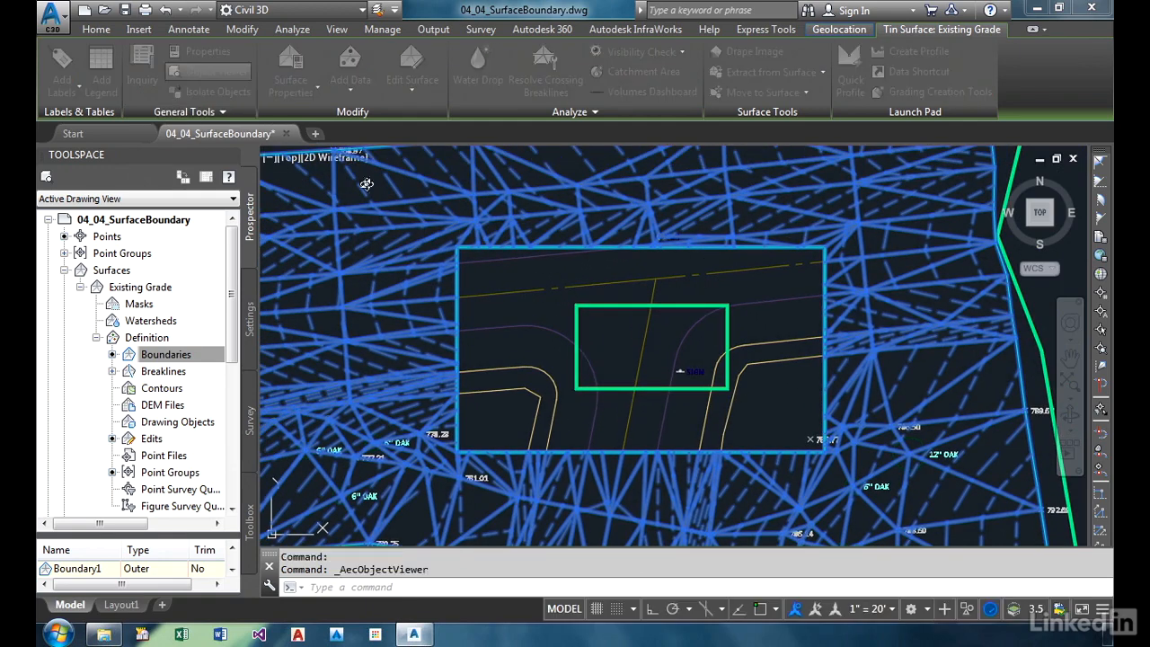
drag(581, 398, 578, 211)
scroll(580, 358, up, 4)
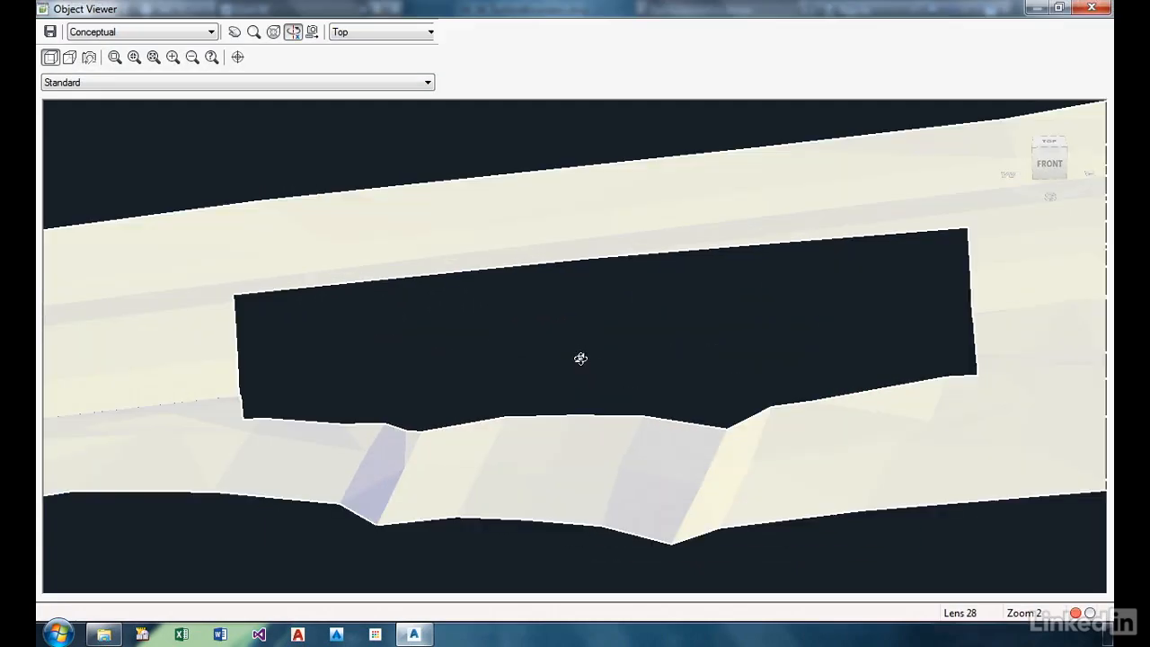
click(1093, 9)
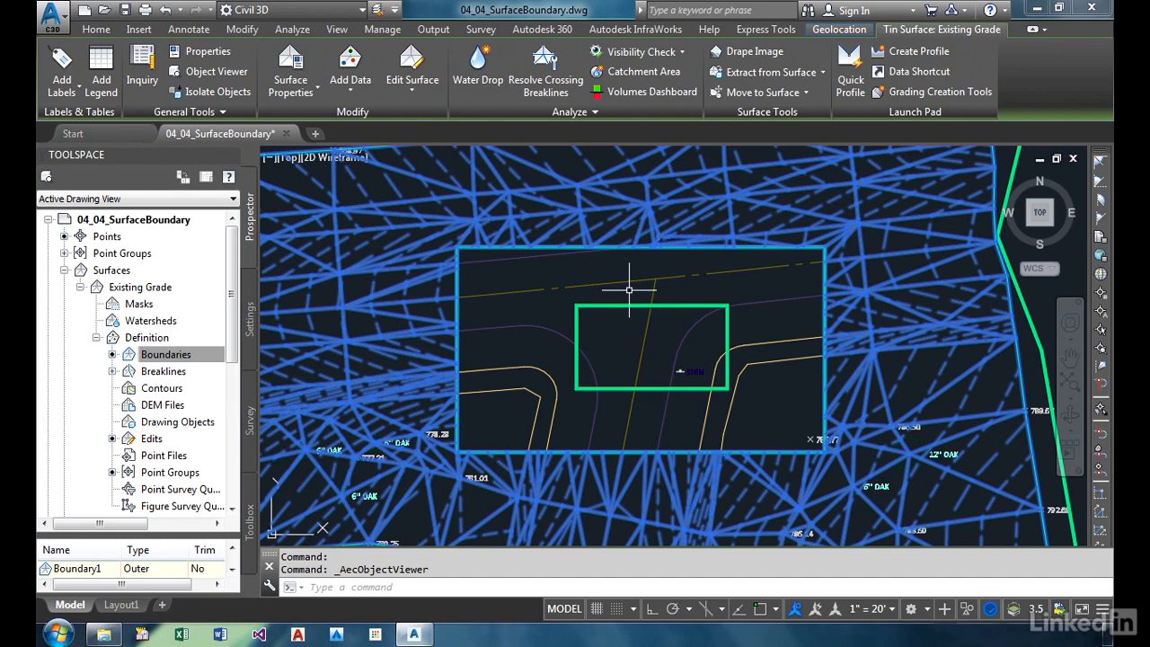
key(Escape)
Add a Show boundary to the Existing Grade surface from the smaller inner rectangle, with non-destructive breakline on and a mid-ordinate distance of 1.00'.
right_click(192, 356)
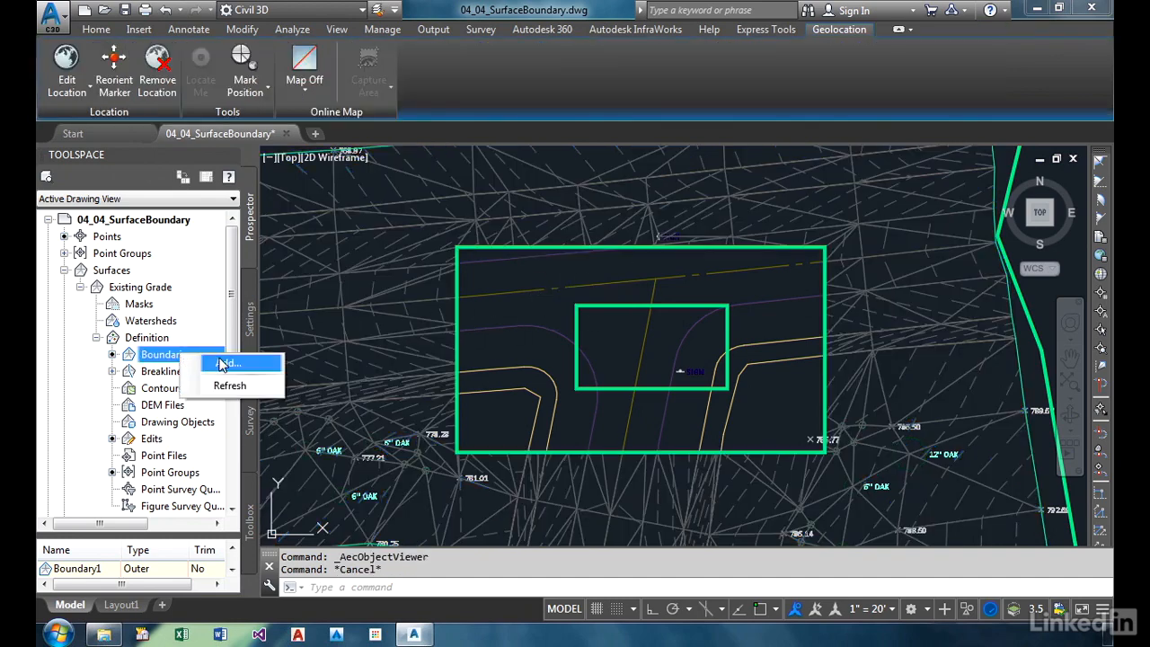
click(221, 364)
click(284, 174)
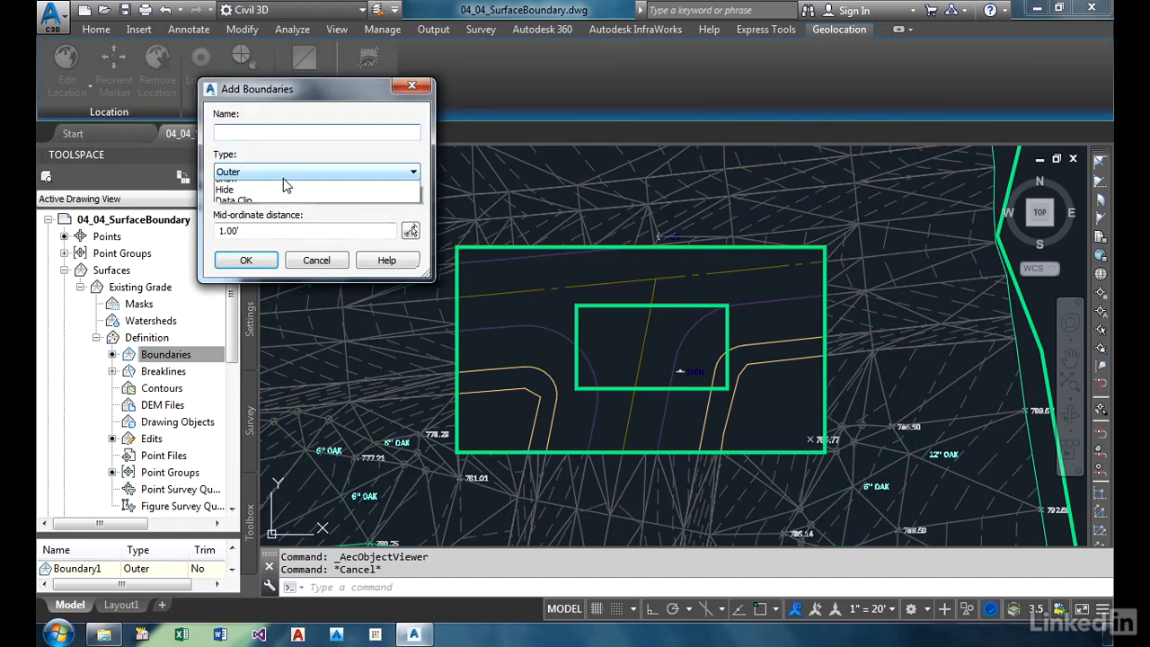
click(251, 198)
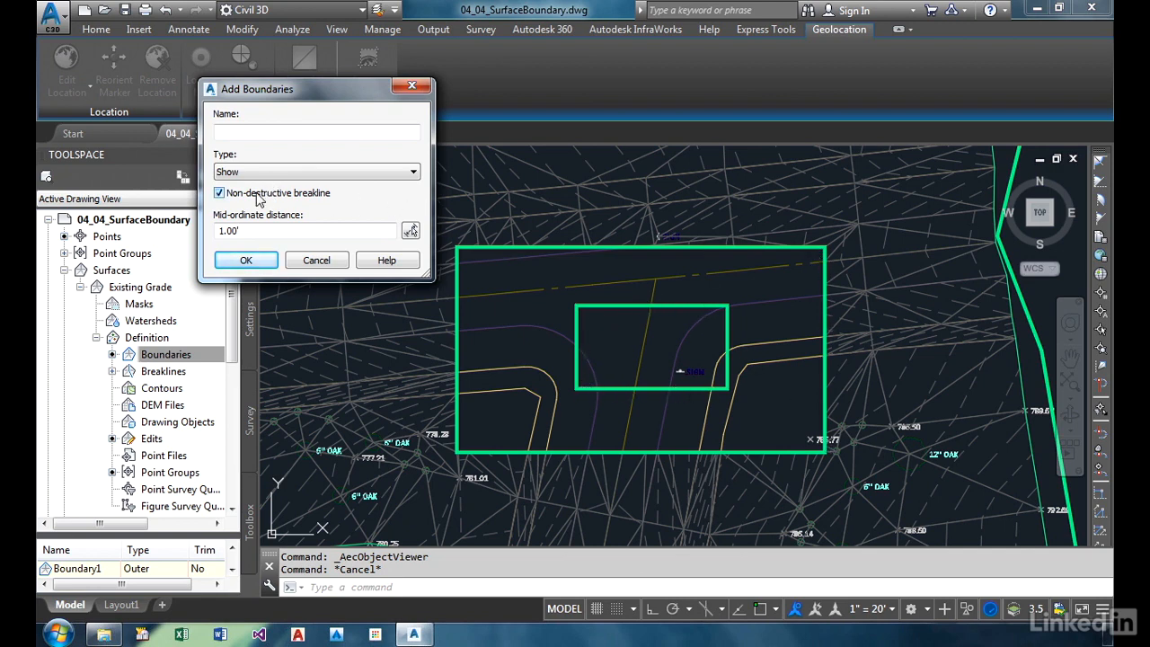
click(246, 260)
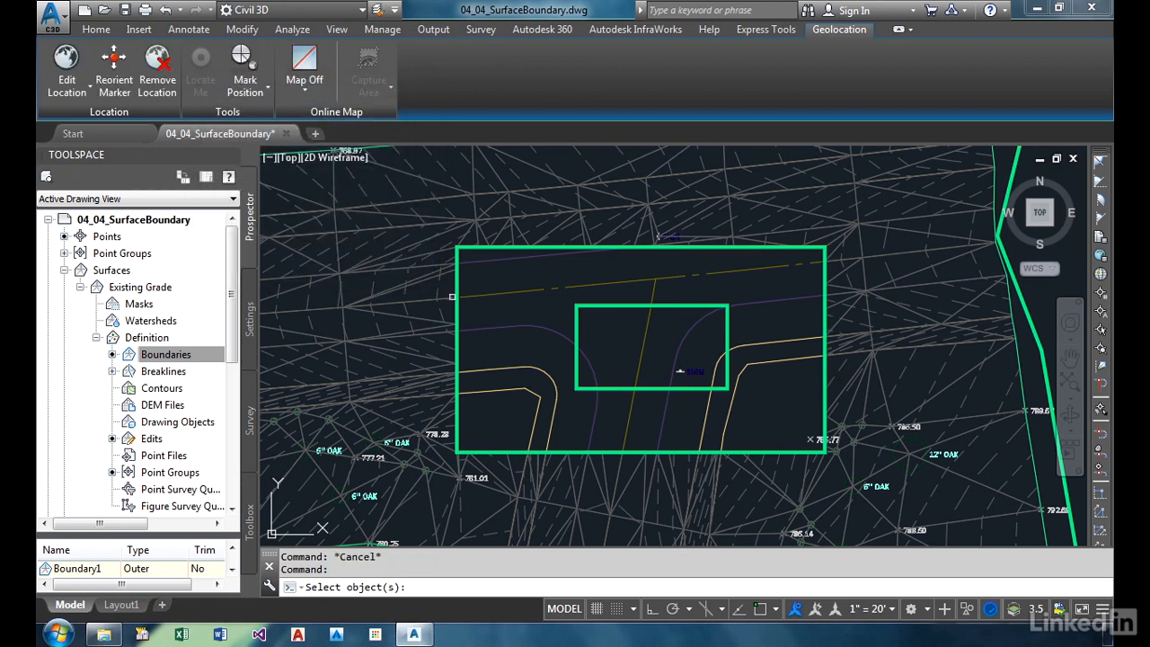
click(607, 307)
key(Return)
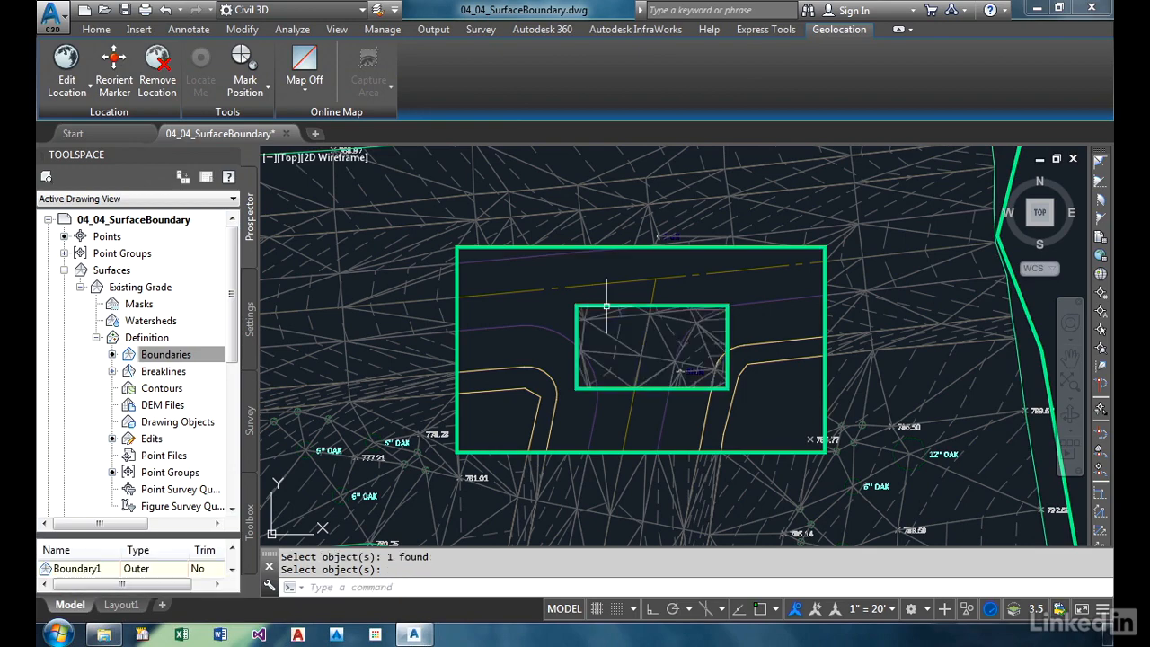
Examine the surface triangulation inside the smaller inner rectangle, highlighting the surface to check its edges, and deselect it.
scroll(783, 399, up, 2)
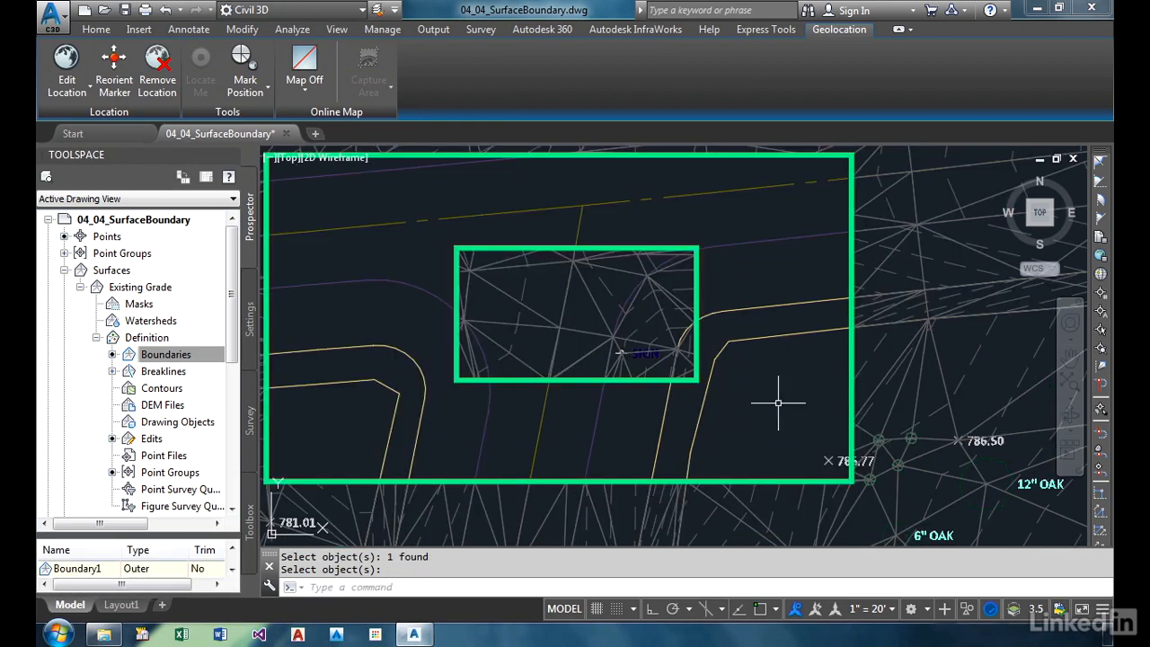
middle_drag(668, 203, 755, 218)
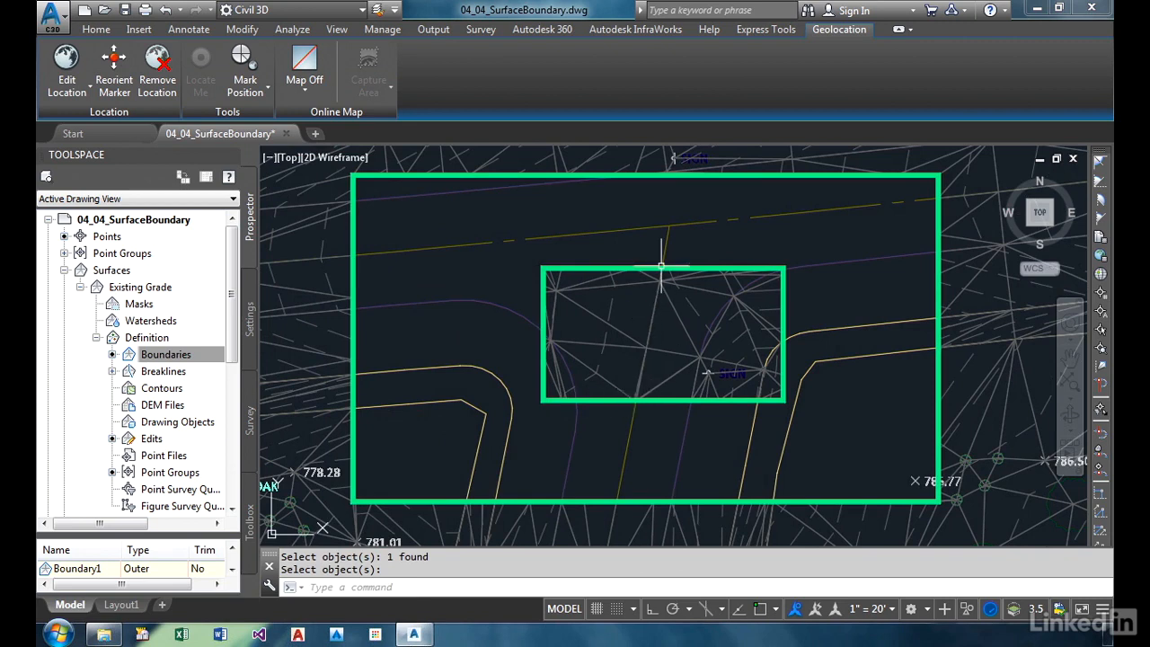
scroll(684, 331, up, 2)
scroll(683, 331, up, 2)
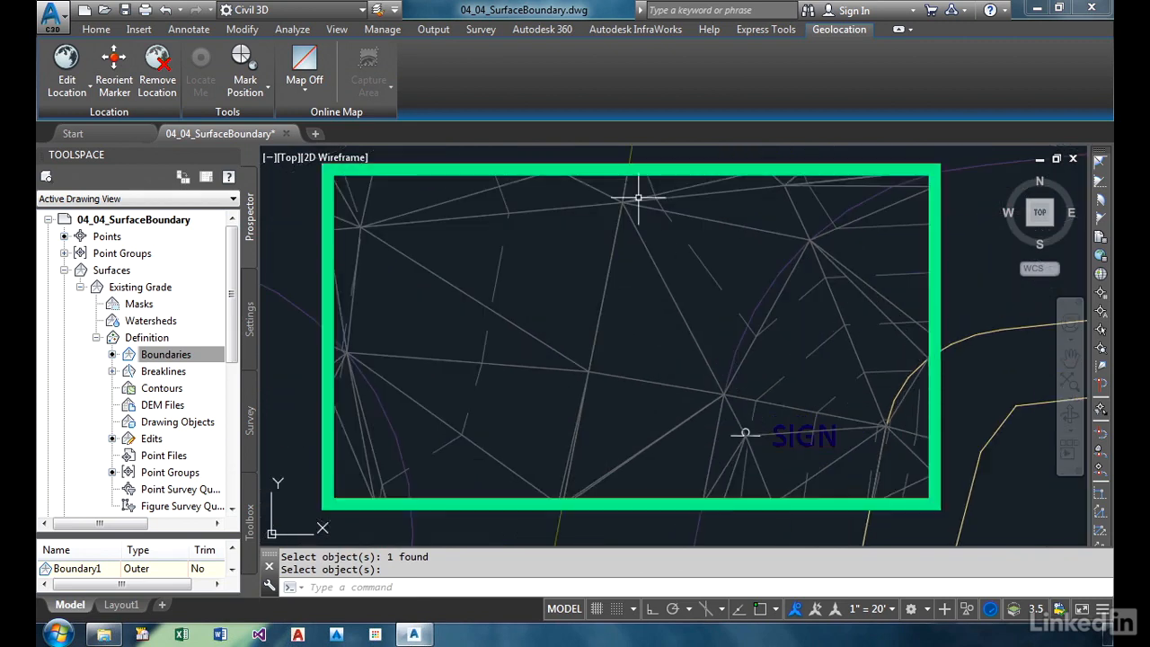
key(Return)
click(368, 188)
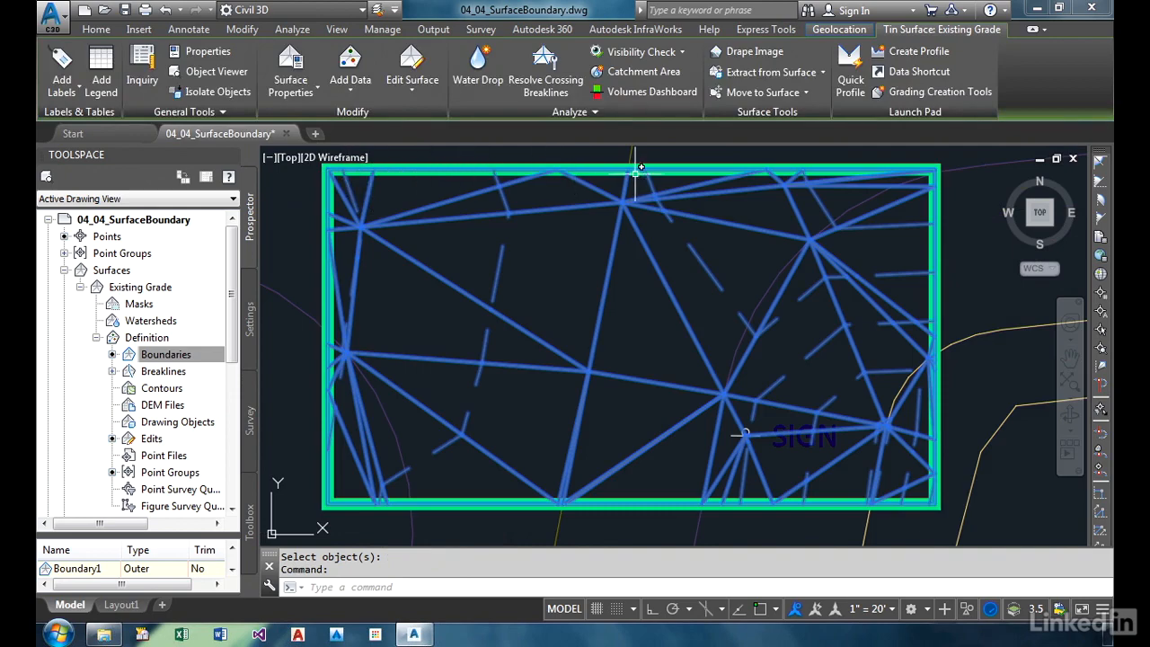
scroll(746, 237, down, 2)
scroll(747, 236, down, 2)
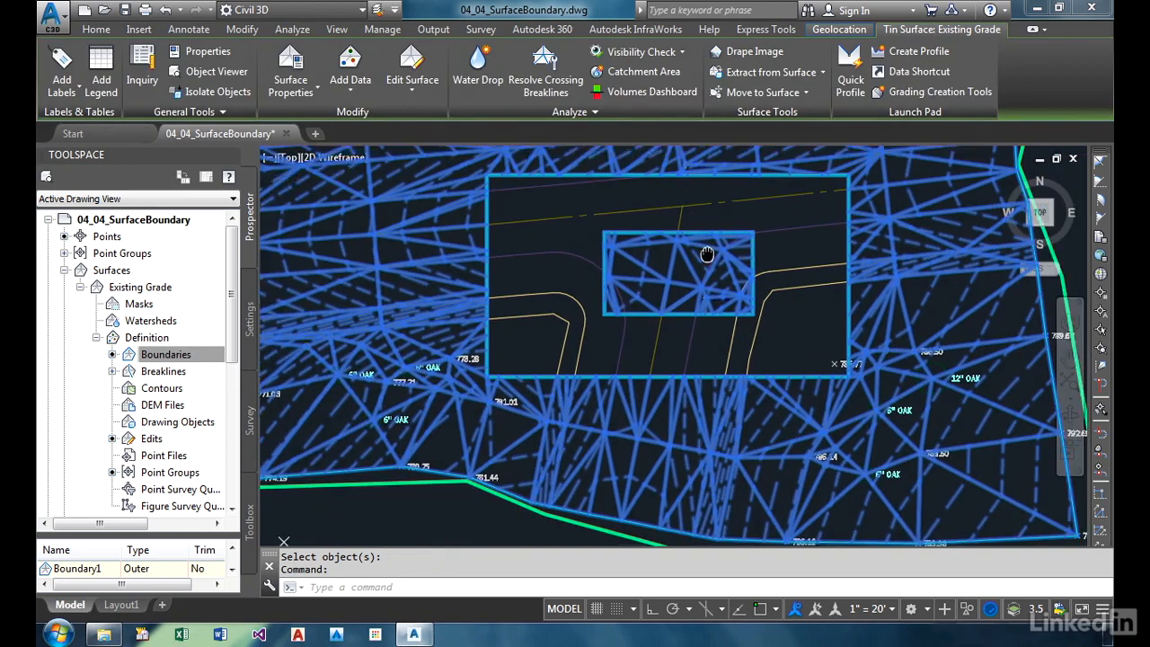
key(Escape)
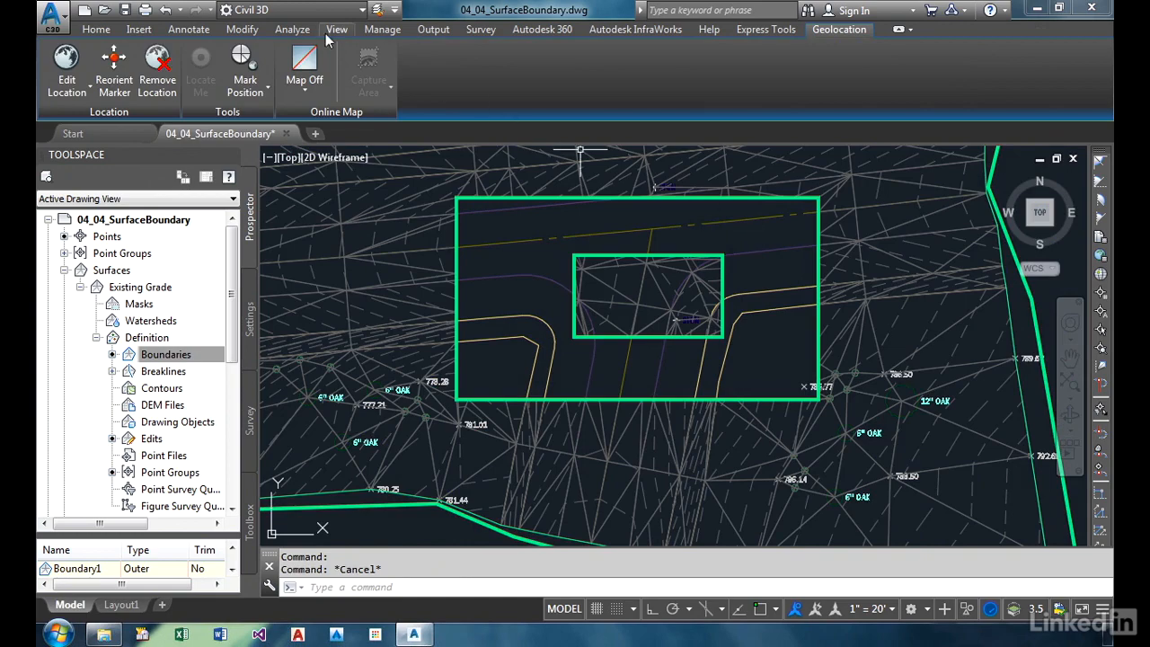
Freeze the V-TINN-VIEW layer to hide the surface triangulation.
click(97, 29)
click(964, 45)
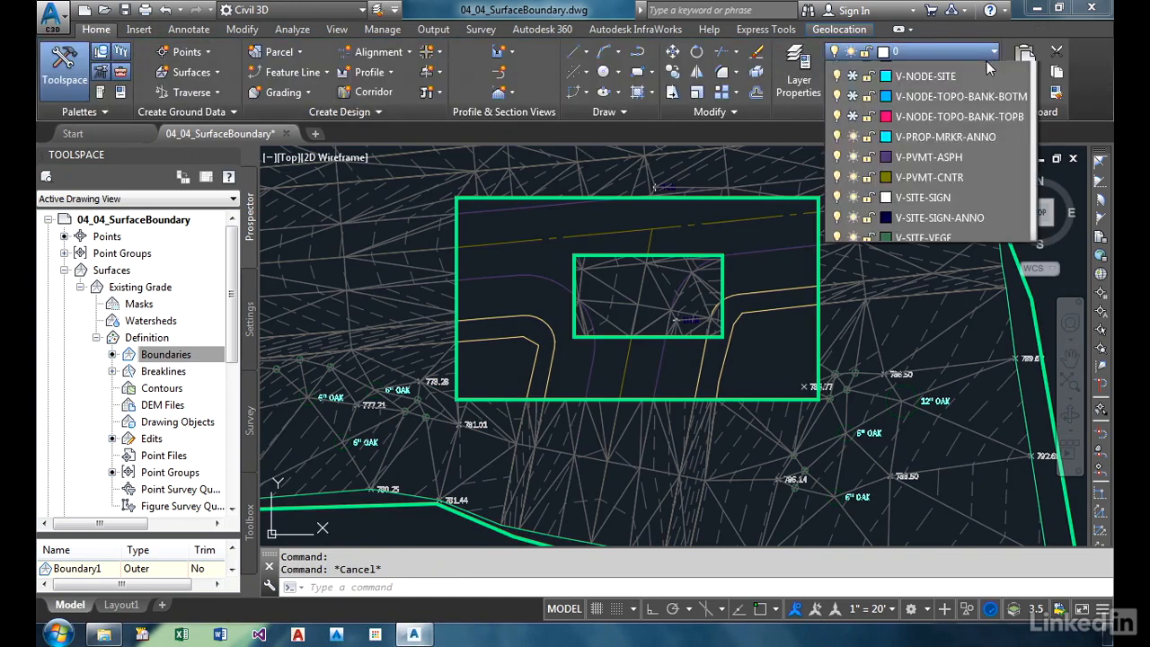
scroll(934, 398, down, 5)
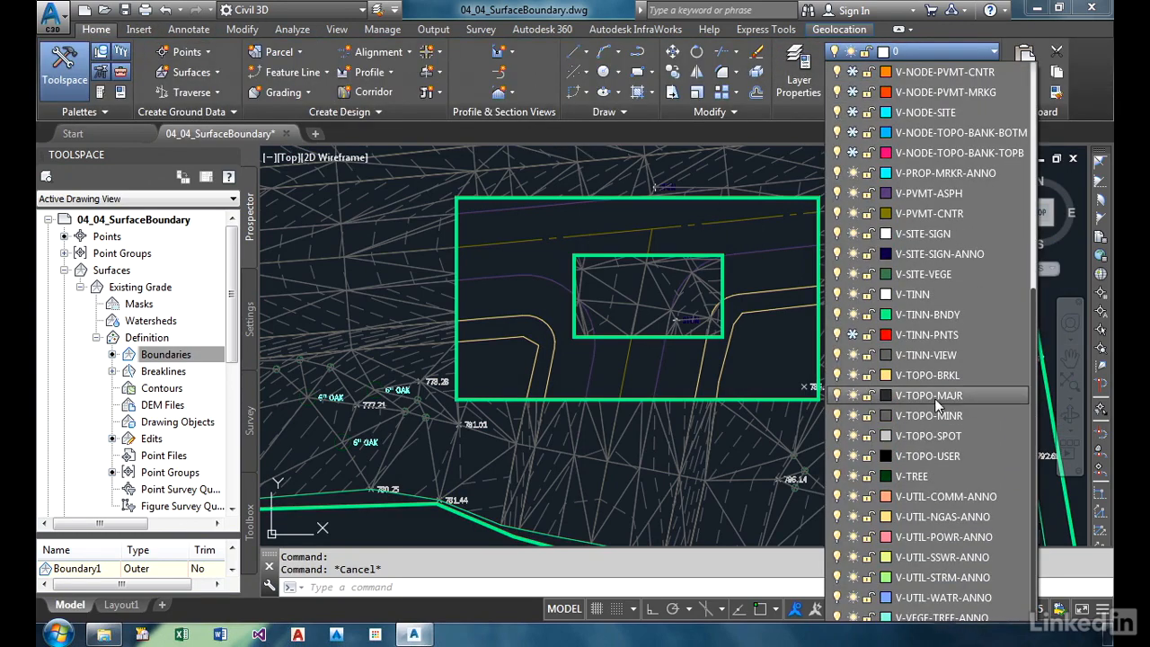
click(852, 355)
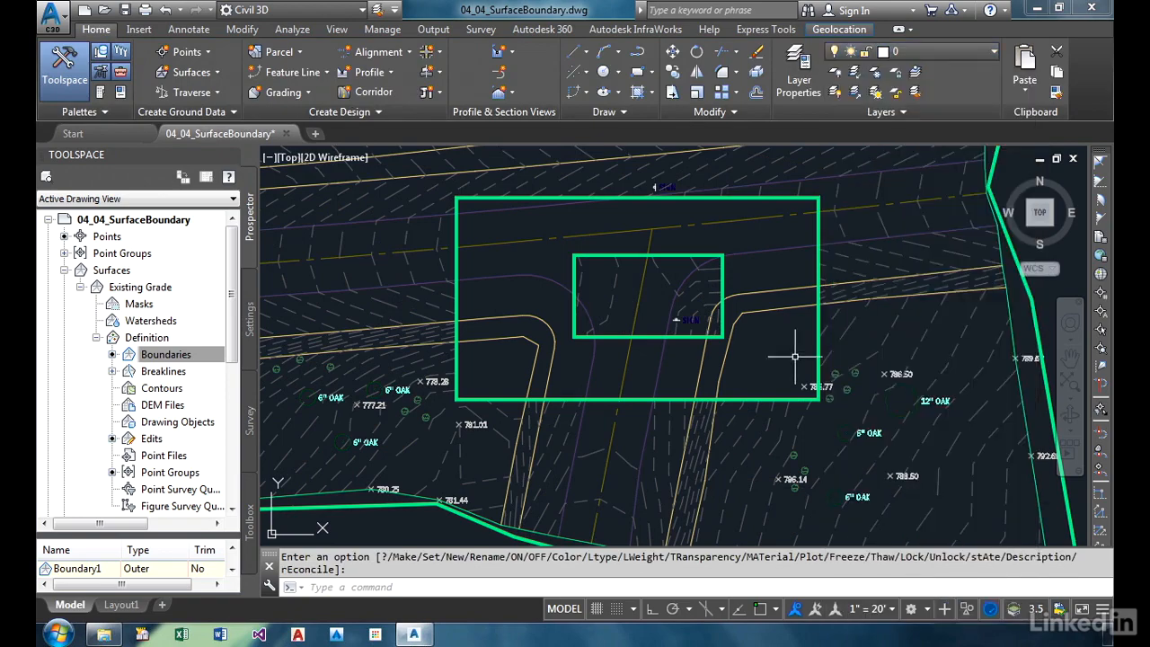
Select the Existing Grade surface and inspect its hidden ring and shown inner area in 3D in the Object Viewer, orbiting to a tilted view.
mouse_move(791, 368)
middle_down()
mouse_move(781, 336)
mouse_move(804, 311)
middle_up()
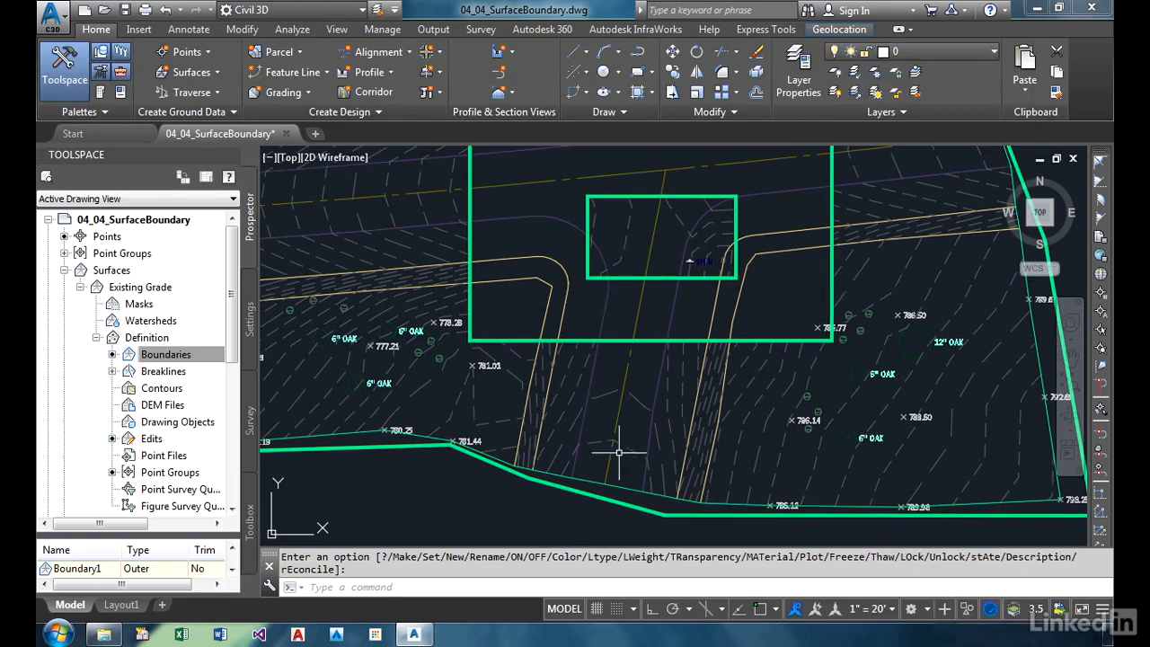
middle_drag(742, 276, 757, 368)
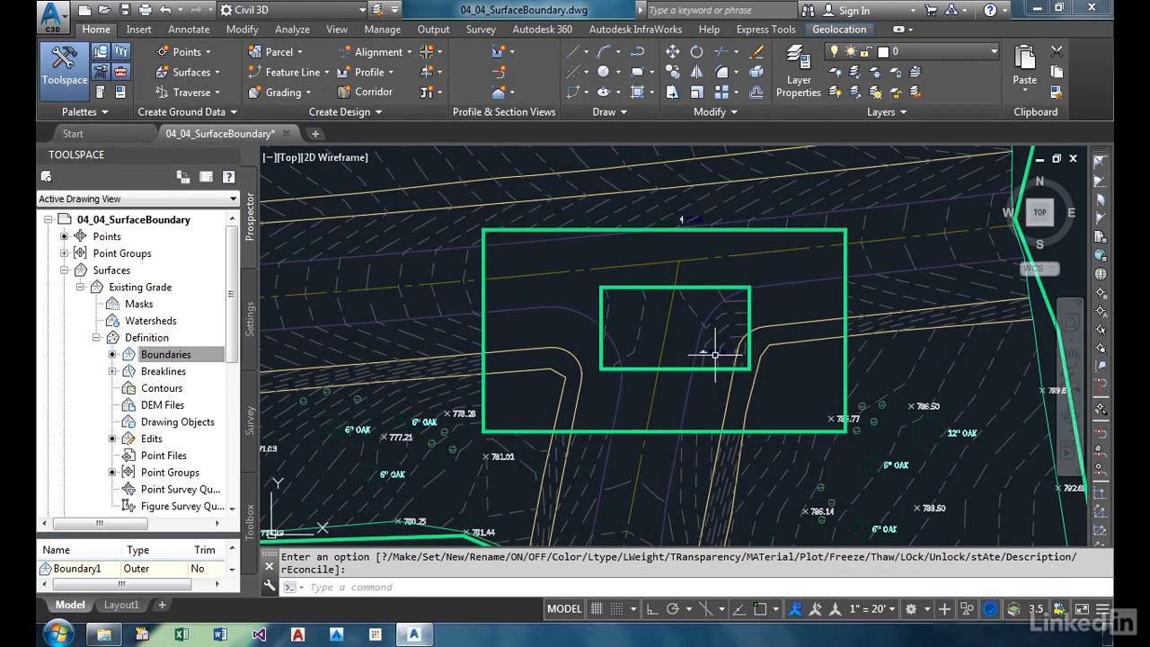
scroll(715, 354, up, 2)
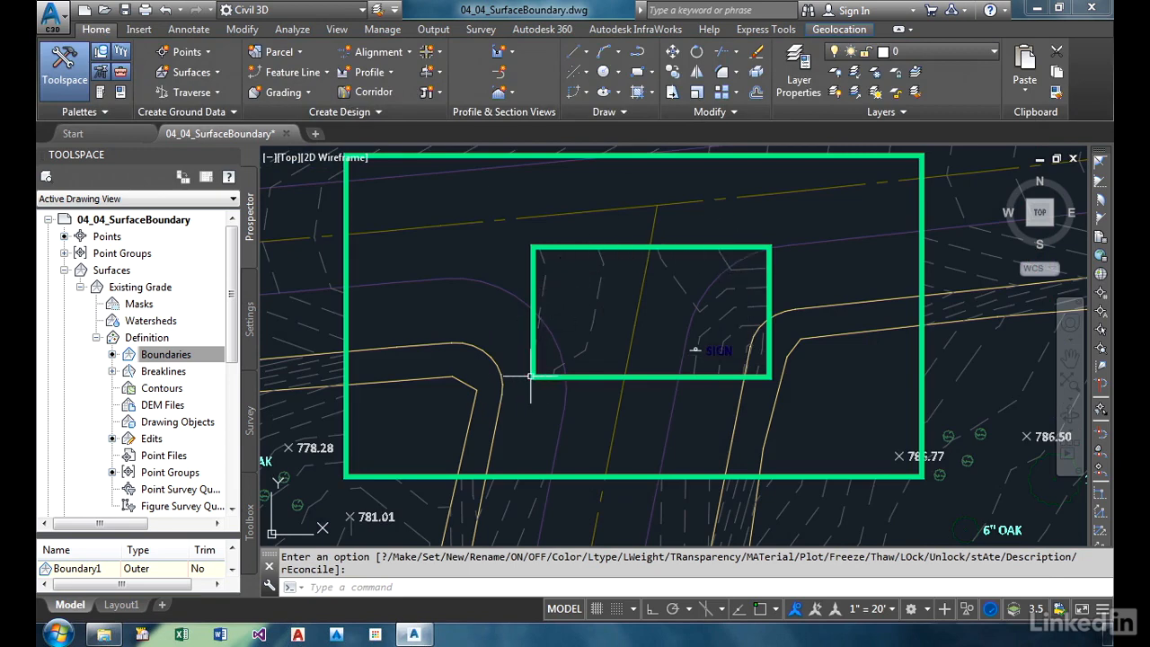
scroll(629, 384, down, 2)
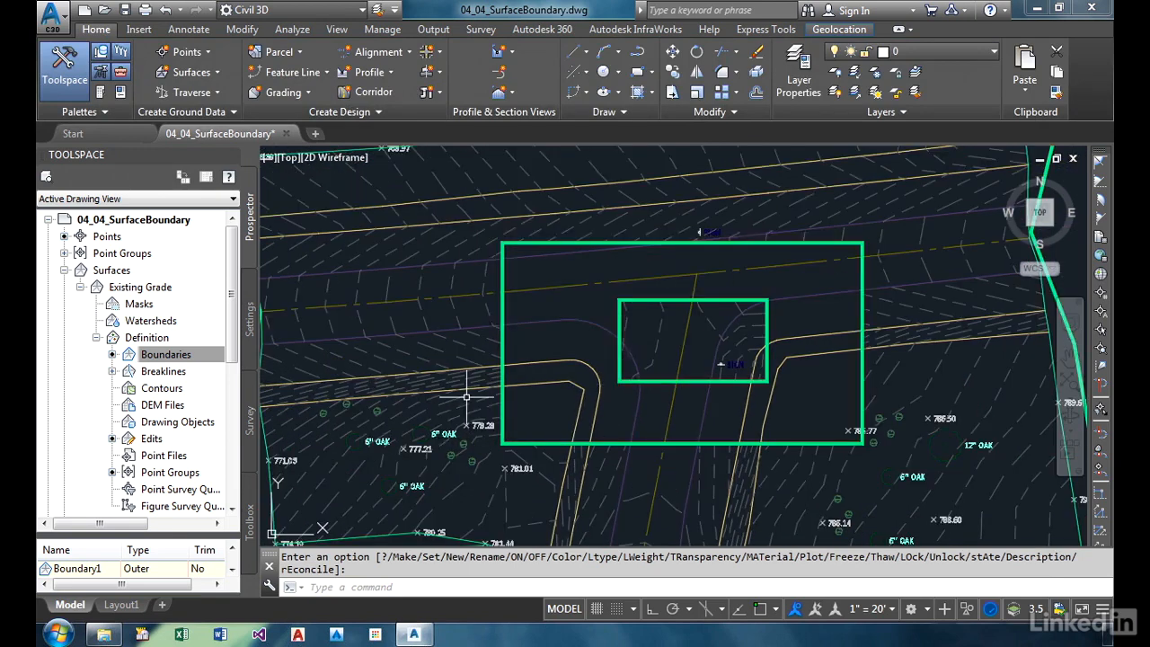
click(468, 404)
click(191, 74)
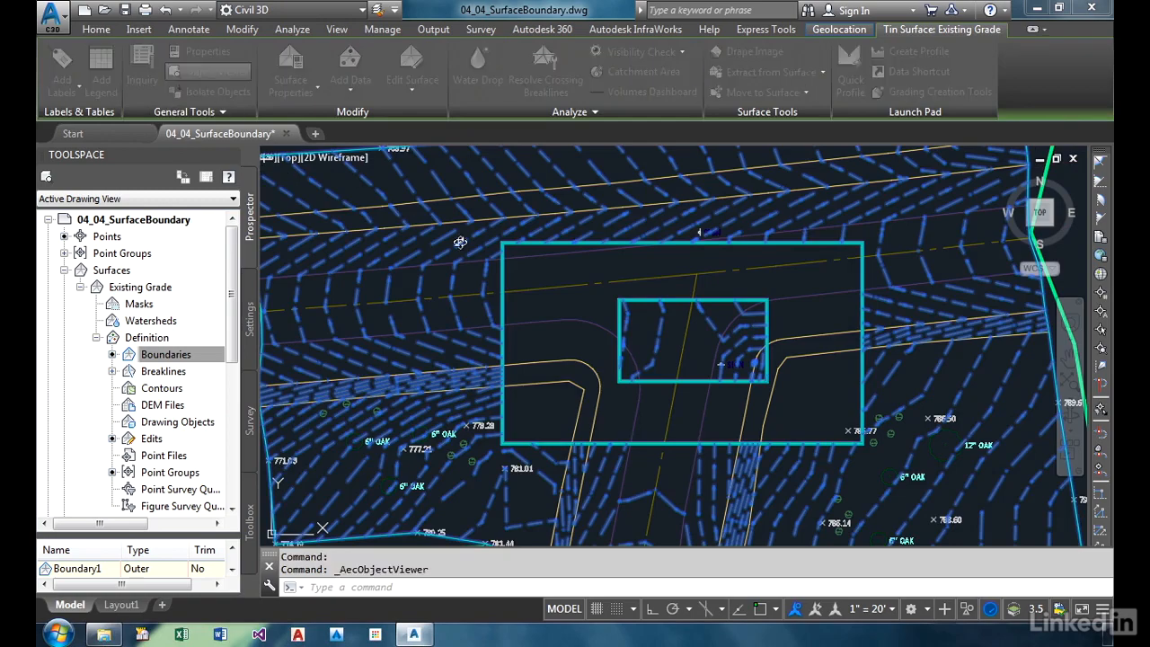
drag(655, 416, 670, 260)
scroll(598, 331, up, 3)
drag(598, 331, 720, 332)
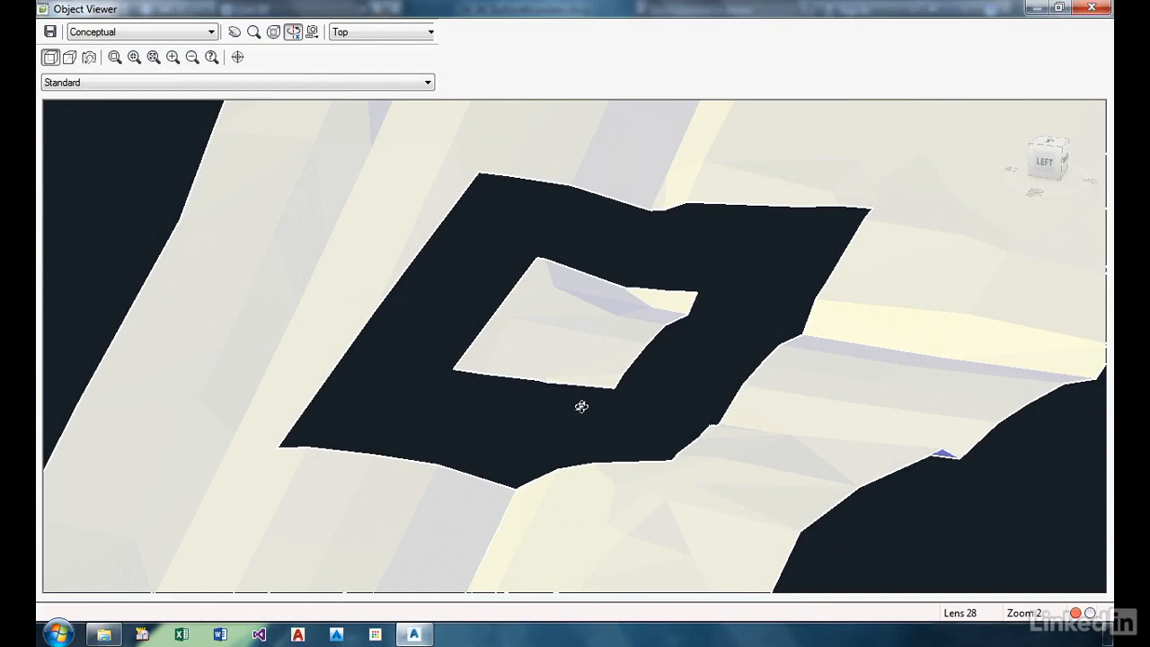
drag(581, 406, 608, 379)
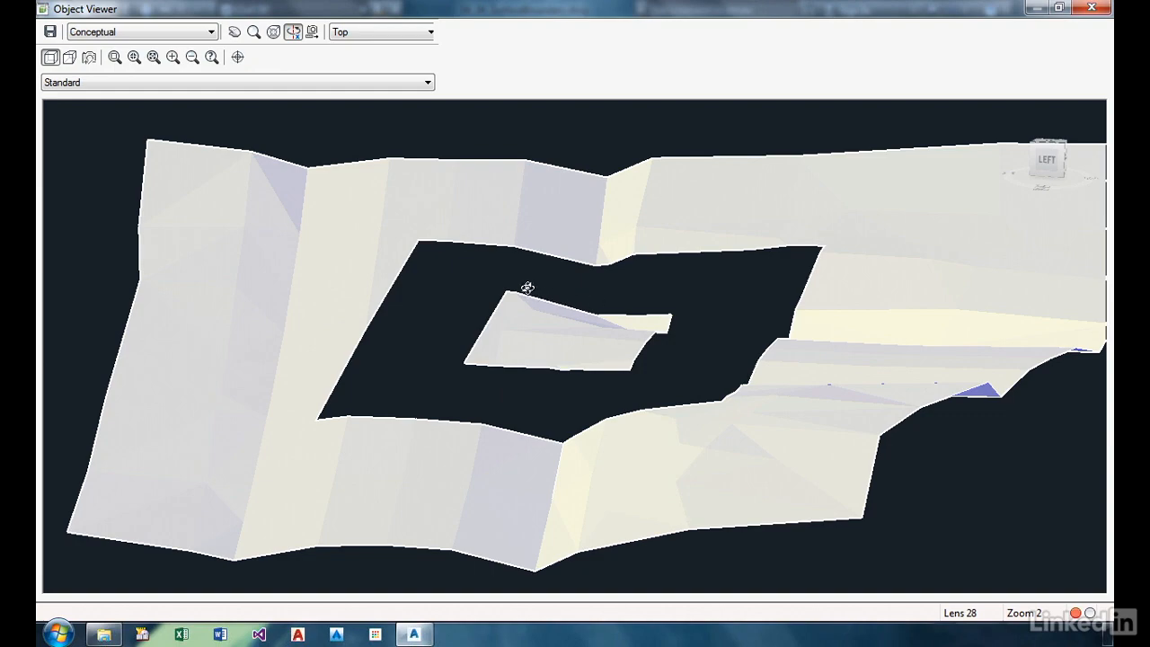
click(1093, 9)
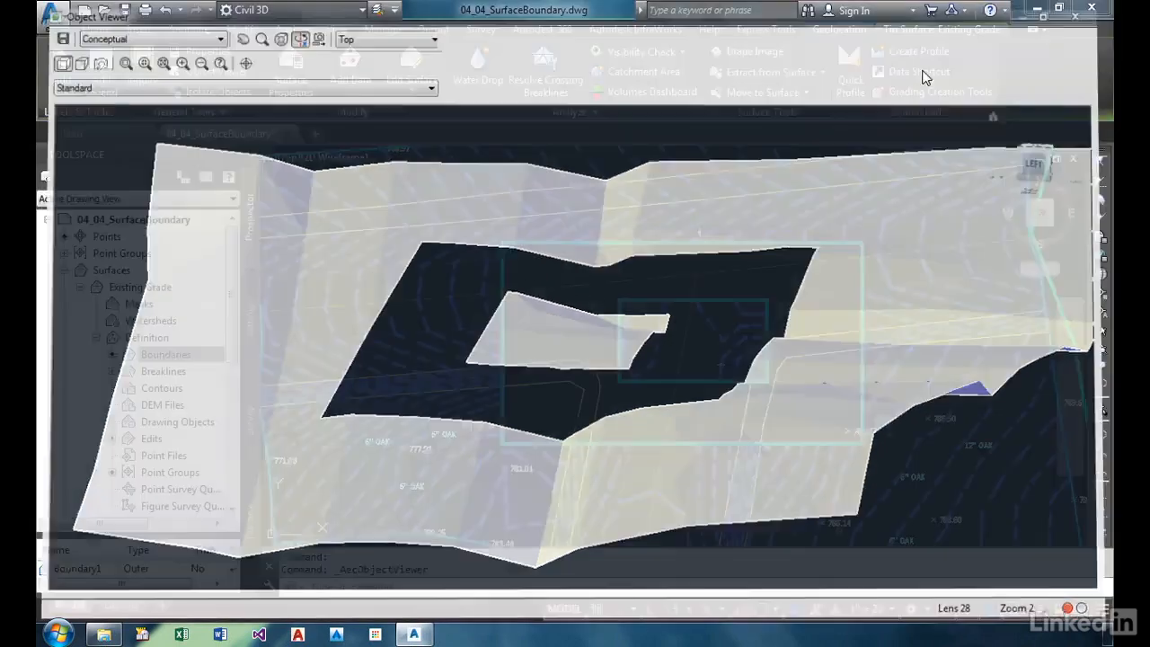
scroll(706, 325, down, 2)
middle_drag(706, 325, 672, 345)
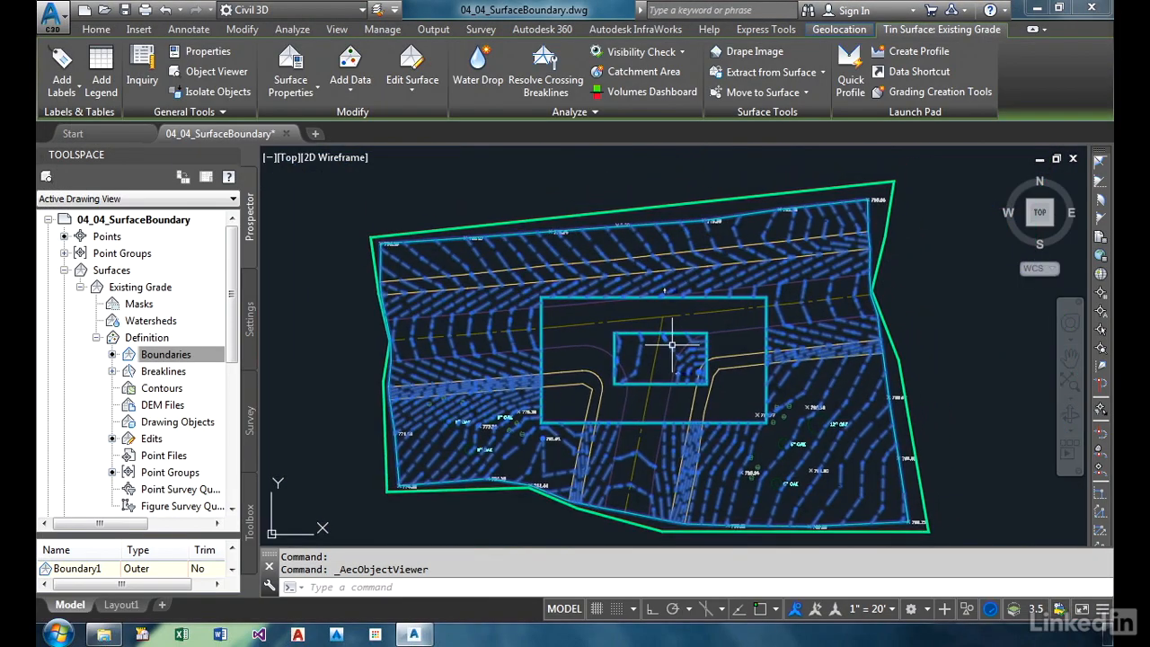